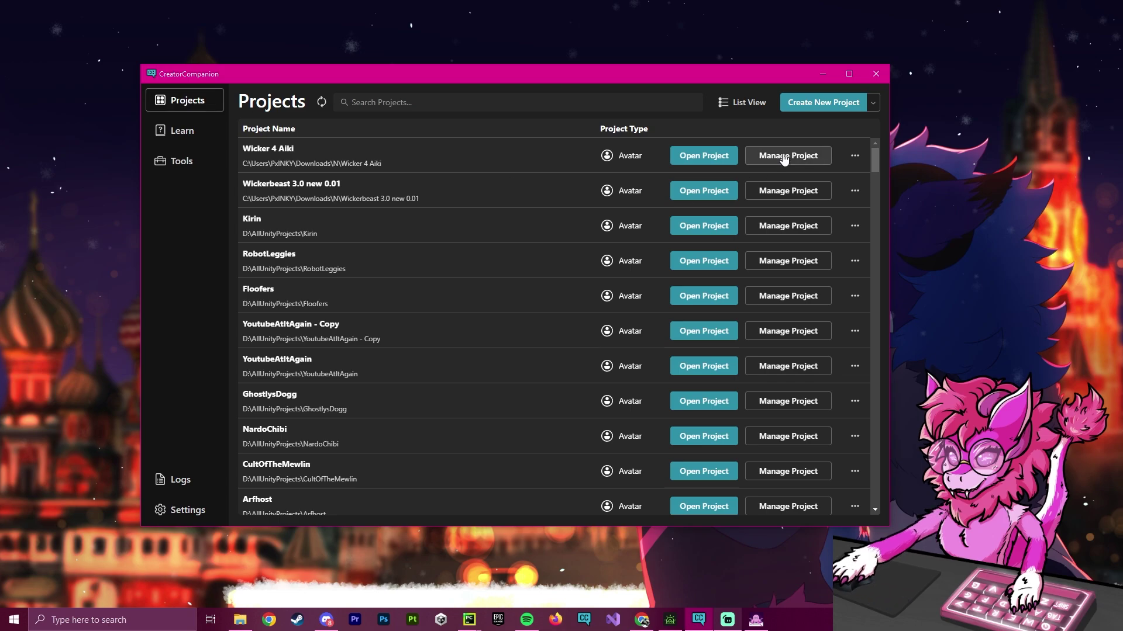
Visit Settings, then preview the World, Avatar and UdonSharp templates on the New Project page
left_click(178, 512)
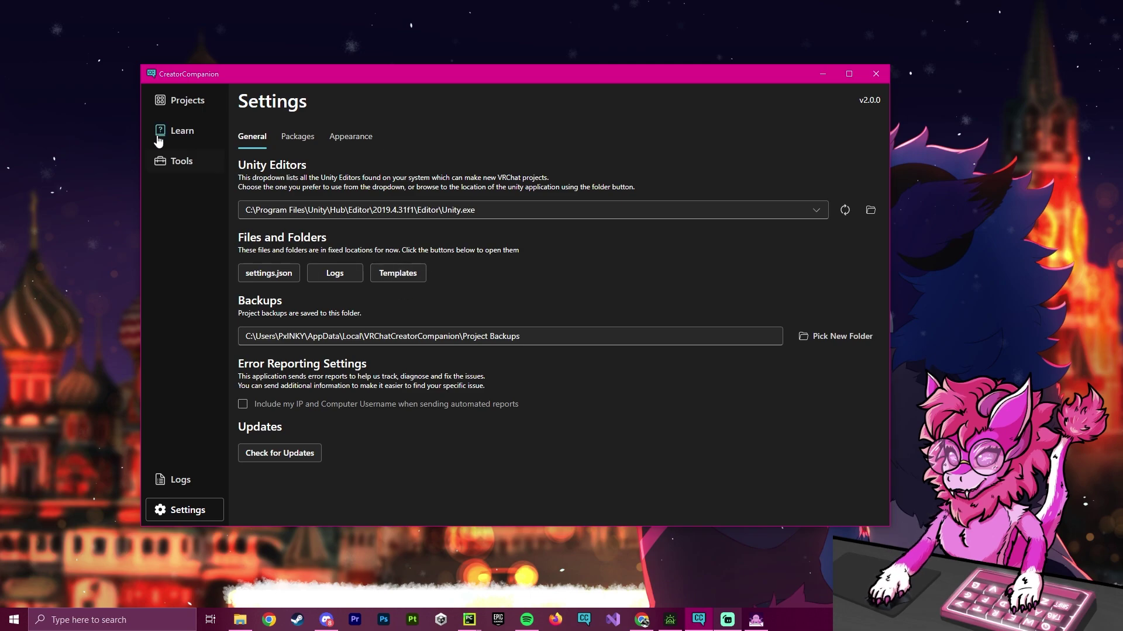
left_click(181, 101)
left_click(810, 105)
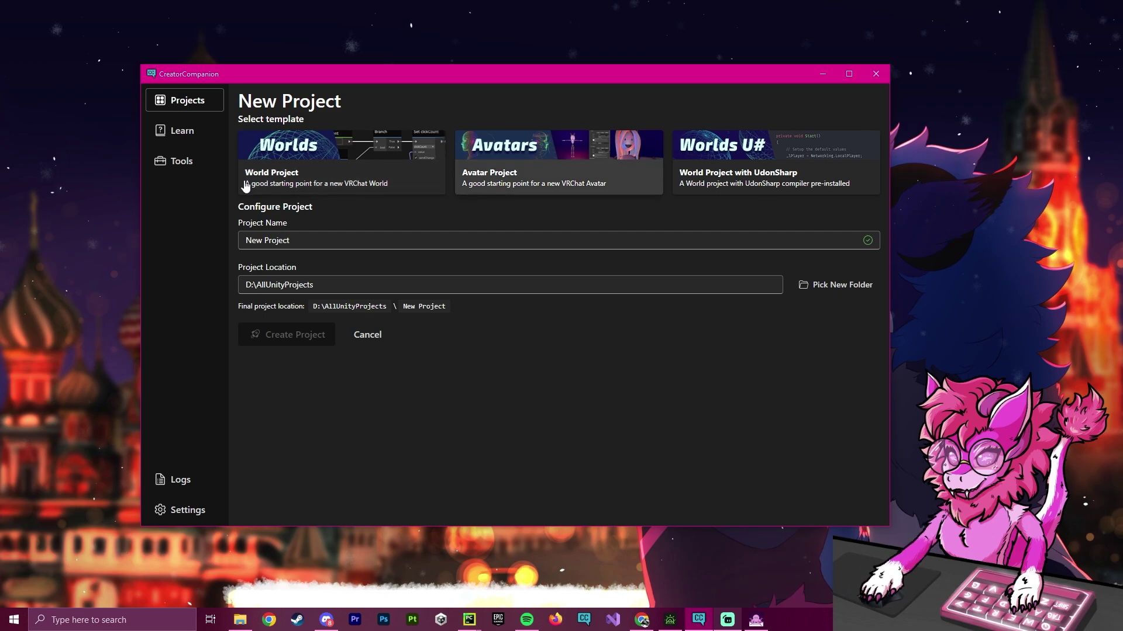
Open the custom Templates folder from Settings and browse to the built-in VRCTemplates folder
left_click(186, 519)
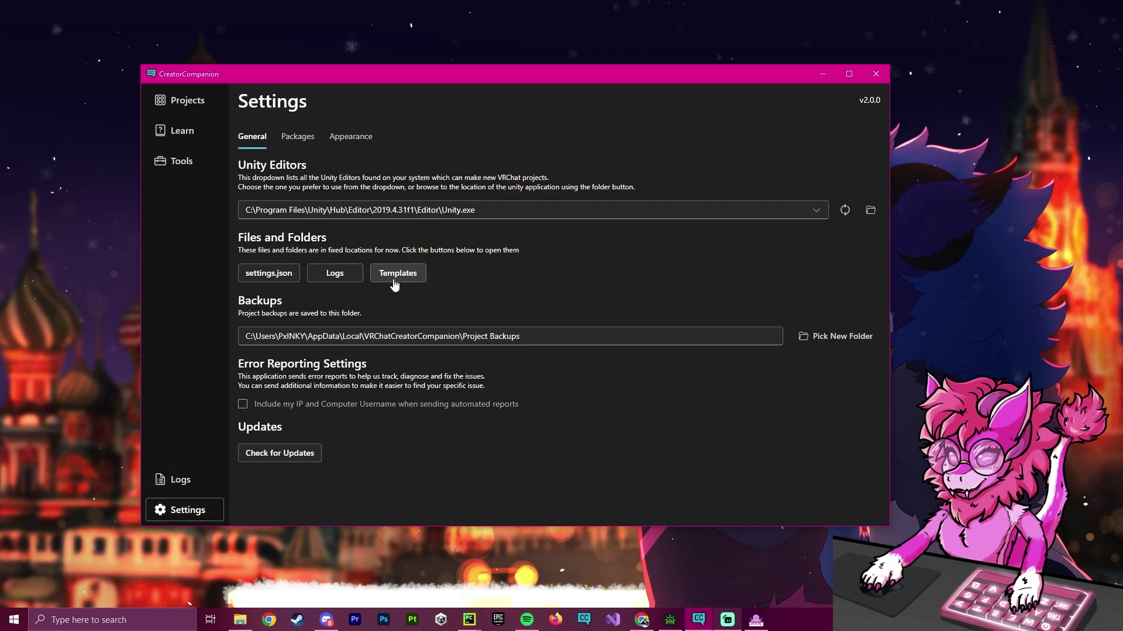
left_click_drag(234, 233, 322, 237)
left_click(322, 236)
left_click(410, 282)
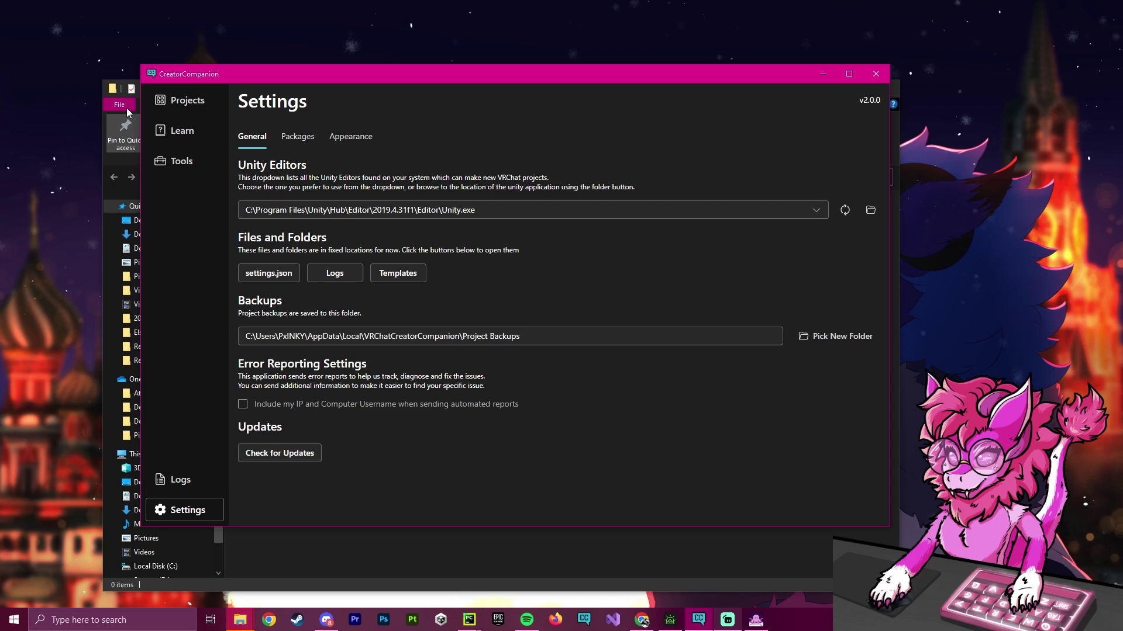
left_click(116, 81)
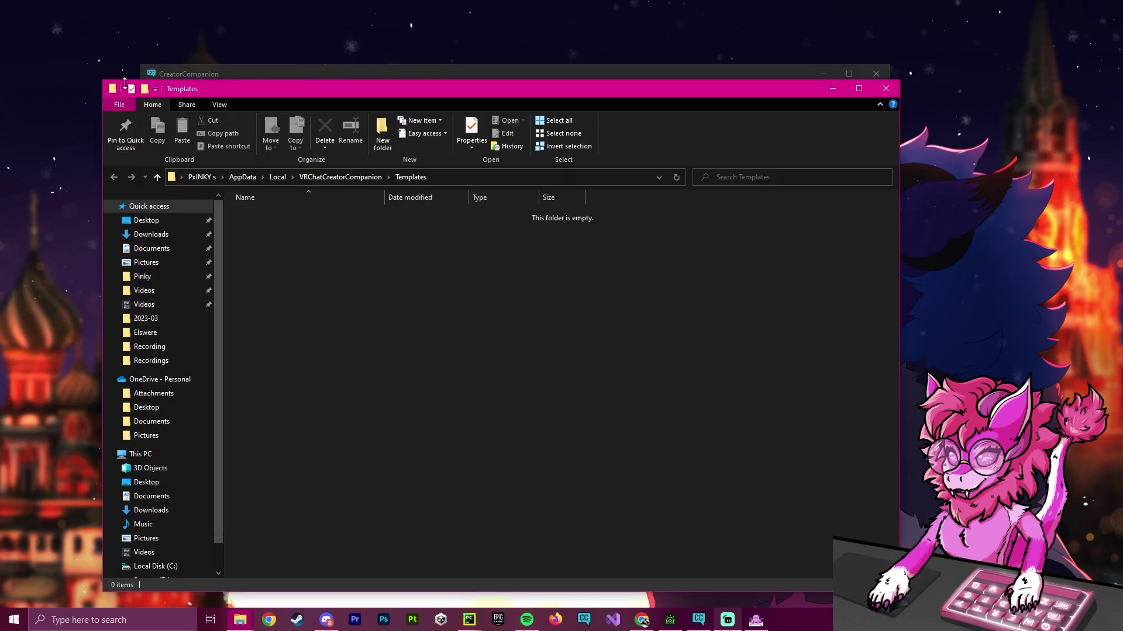
left_click_drag(318, 97, 274, 55)
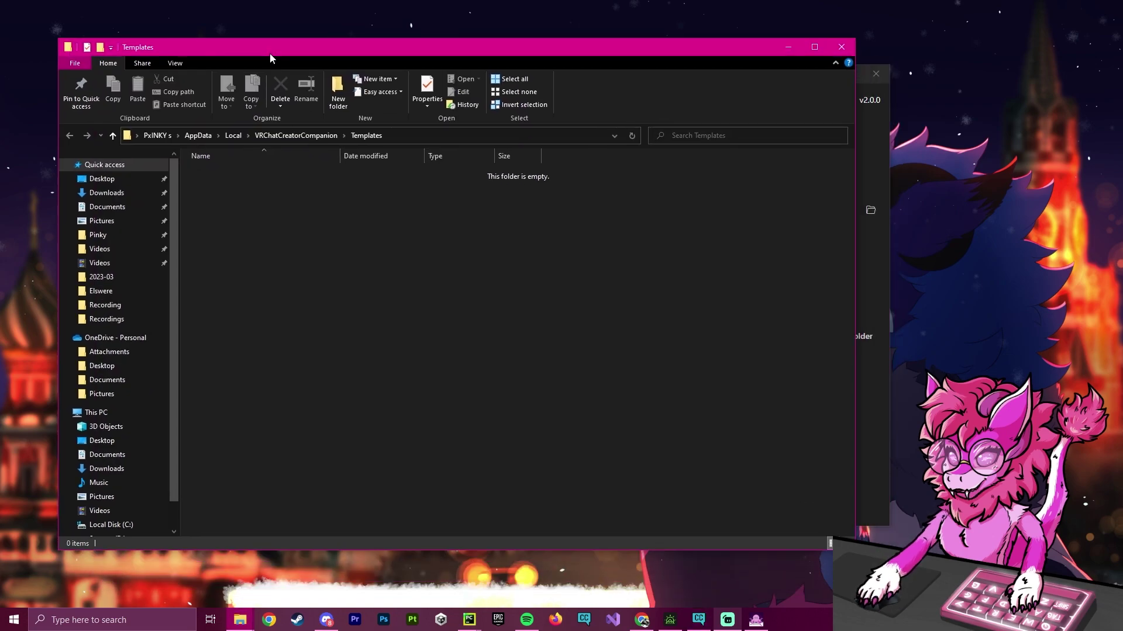
left_click(289, 136)
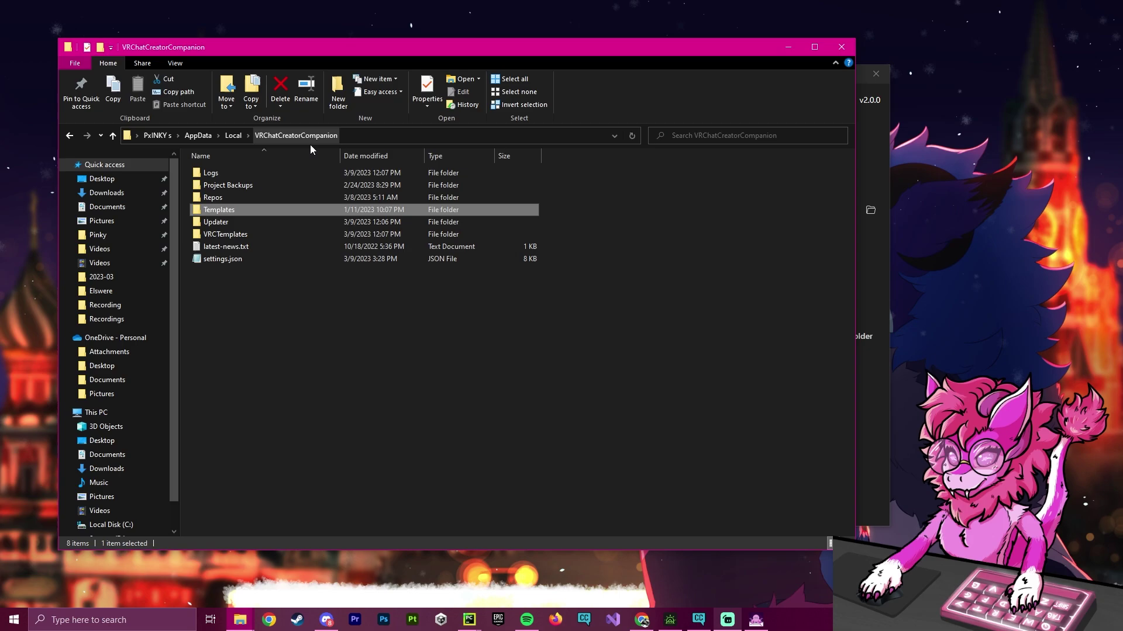
double_click(225, 234)
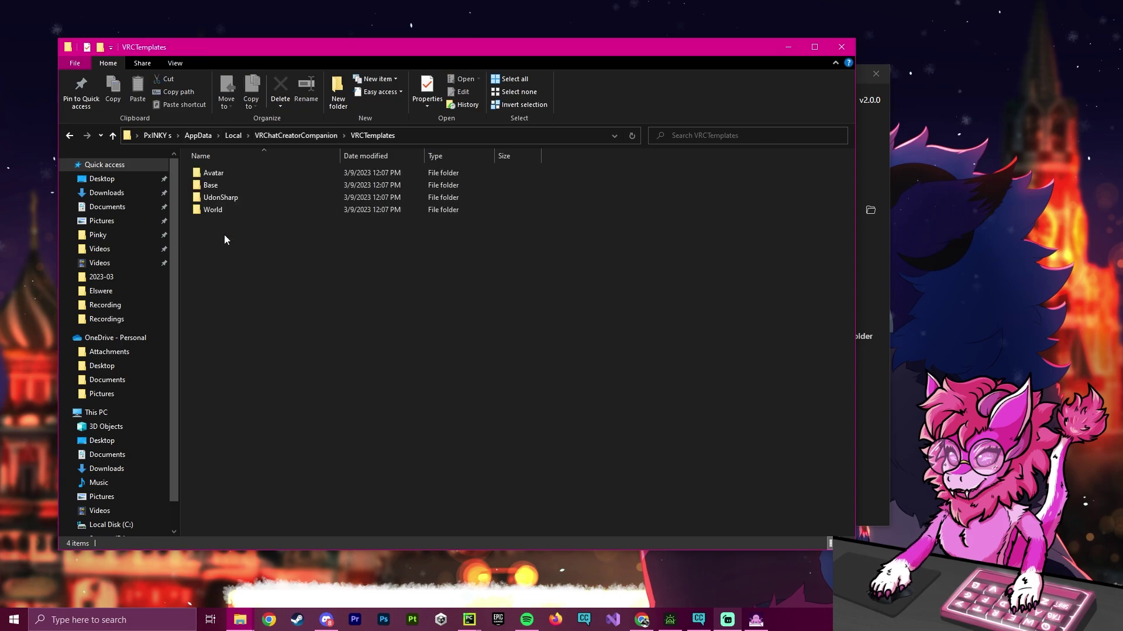
Copy the Avatar template folder into the empty Templates folder and open the copy
left_click(218, 173)
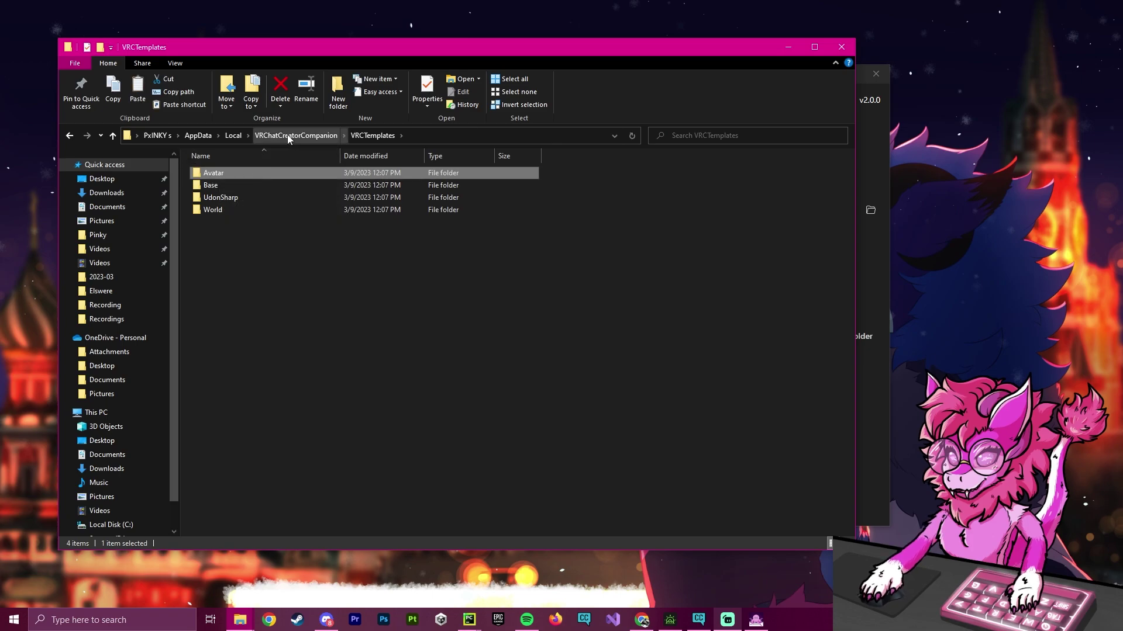
right_click(239, 173)
left_click(278, 400)
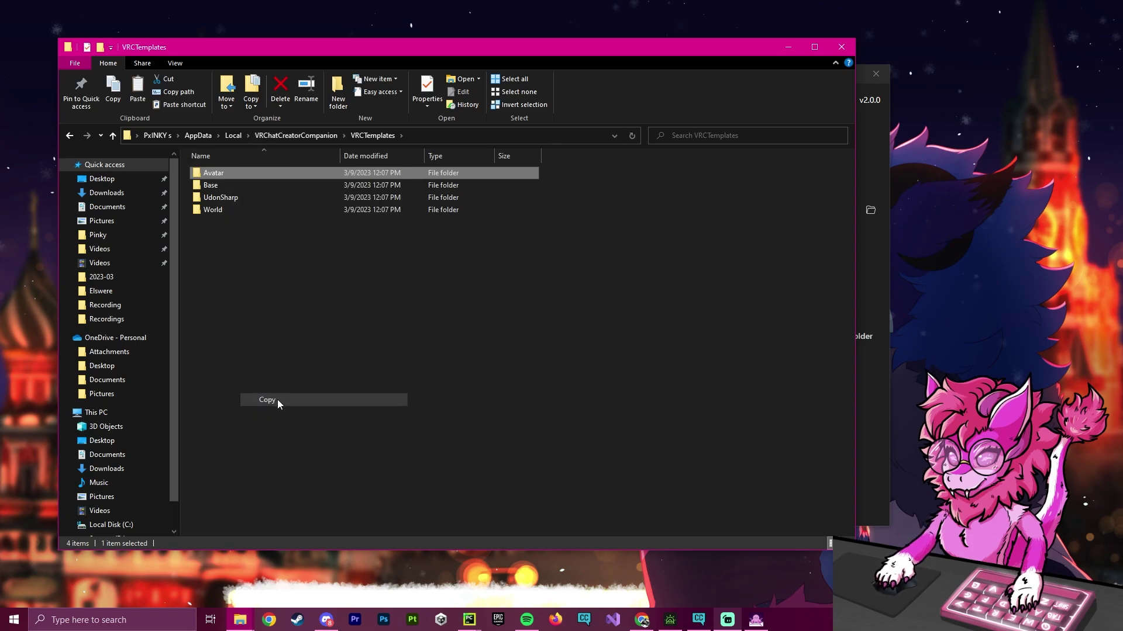
left_click(300, 136)
double_click(254, 211)
right_click(253, 206)
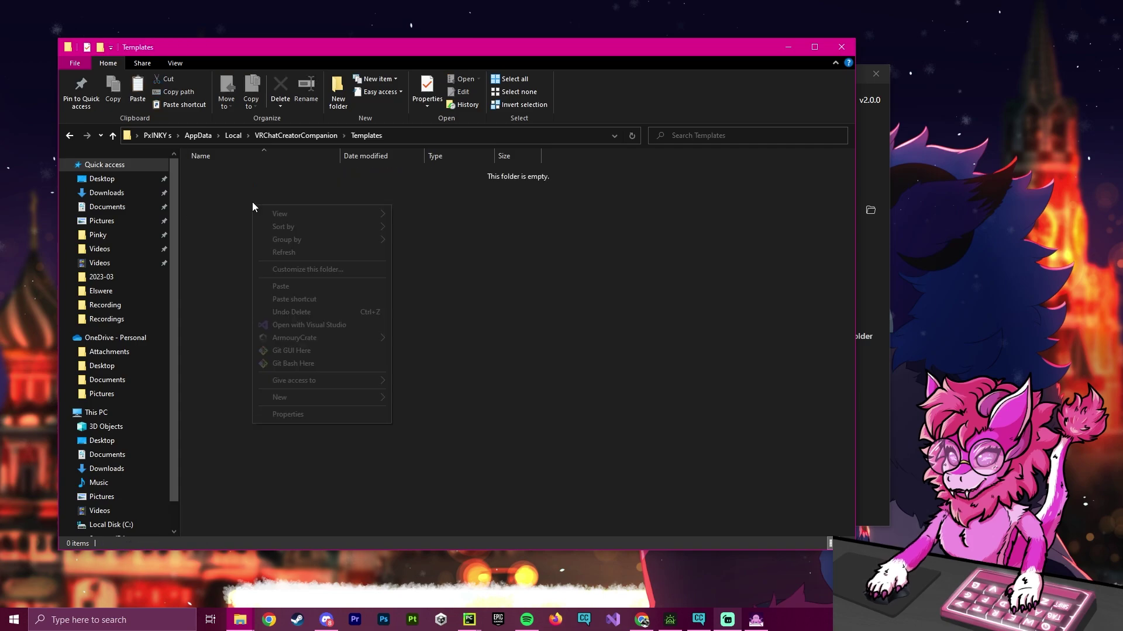
left_click(291, 286)
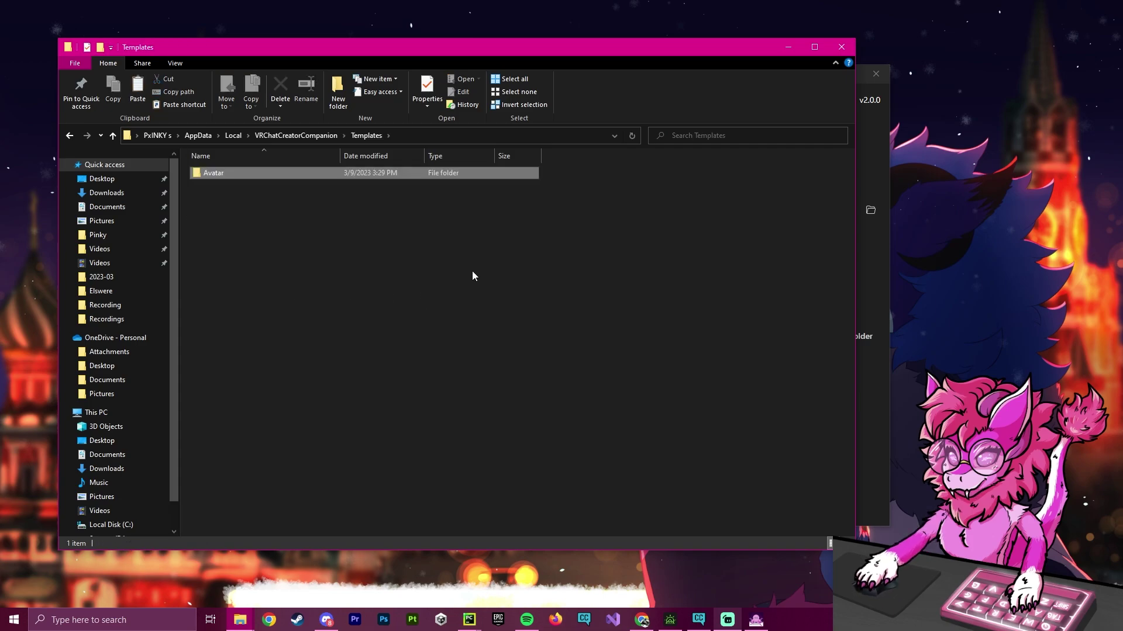
double_click(210, 173)
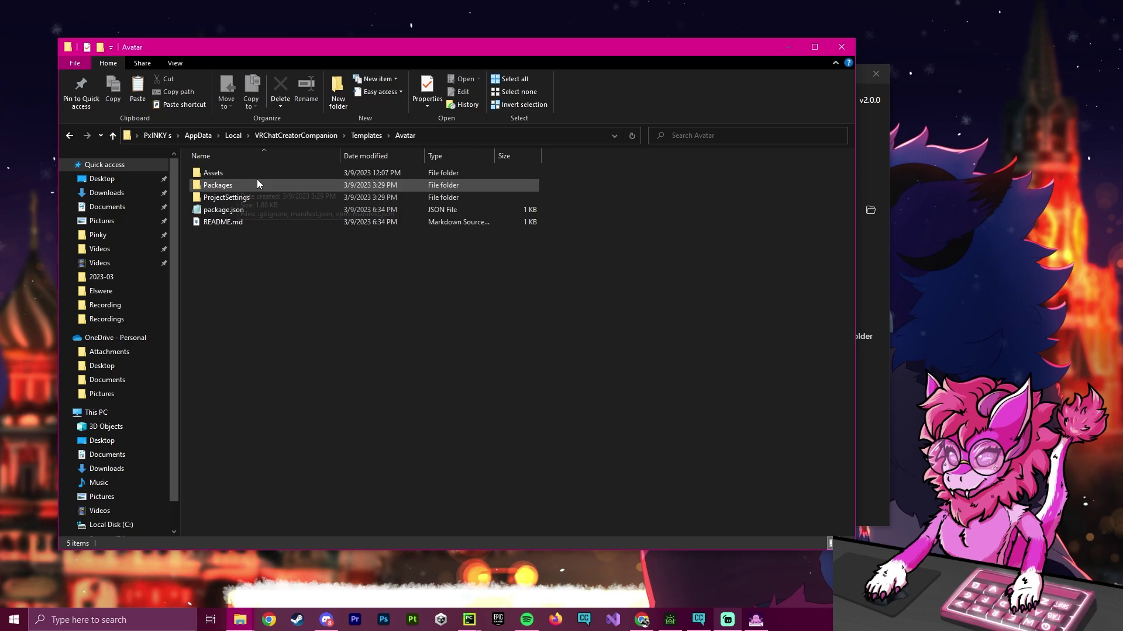
left_click(228, 211)
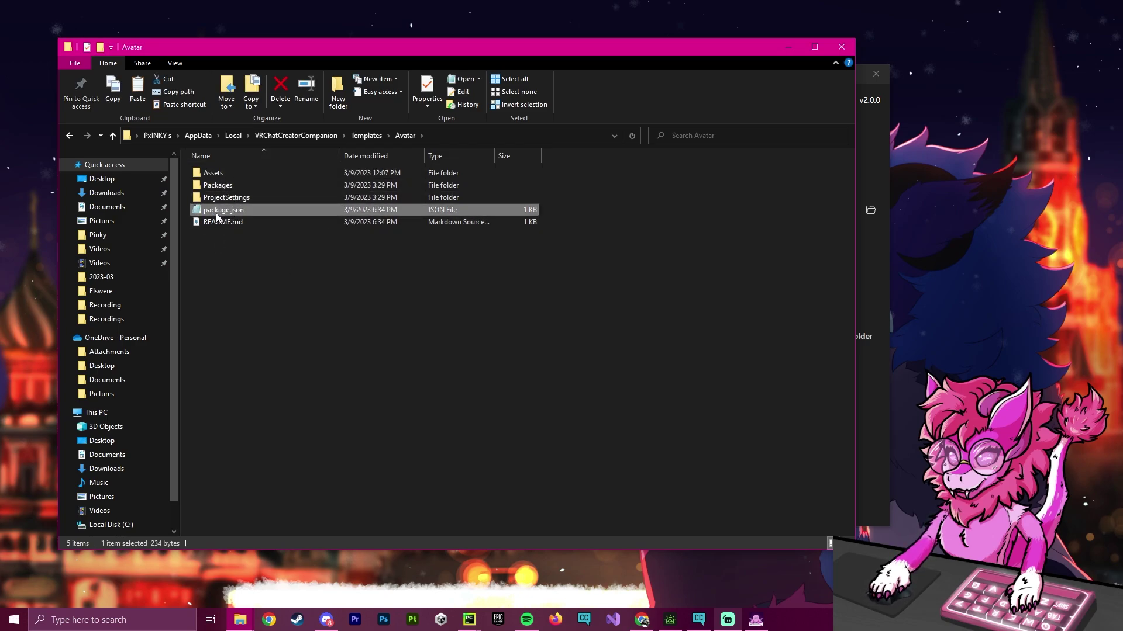
In package.json, set name to com.vrchat.template.avatar.mine and displayName to 'My Custom Template'
double_click(216, 212)
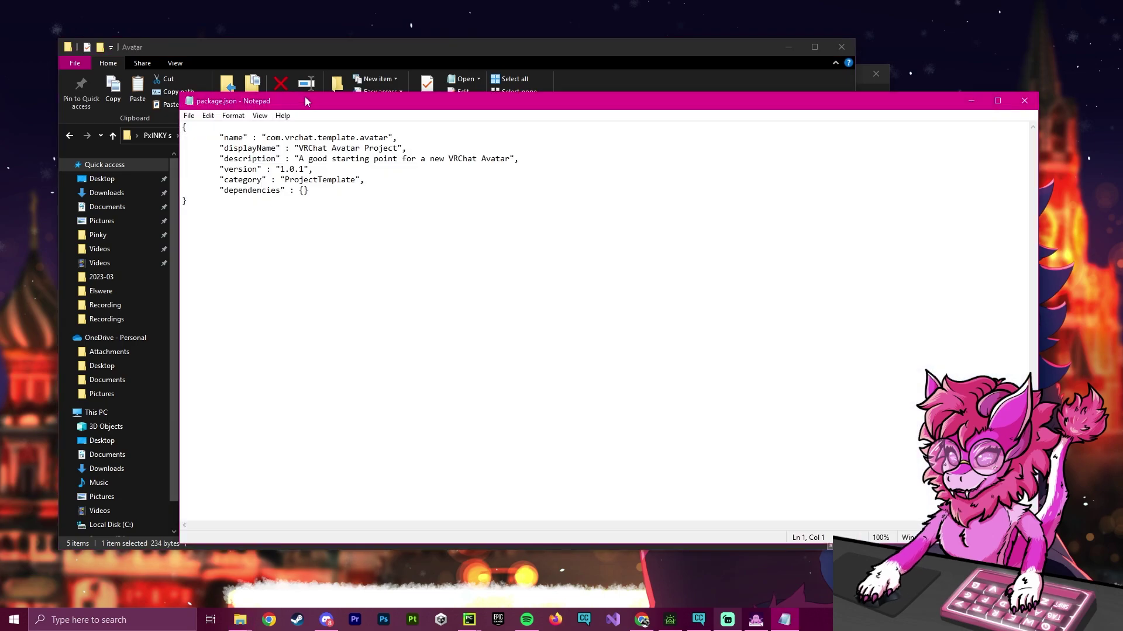
left_click_drag(306, 102, 250, 101)
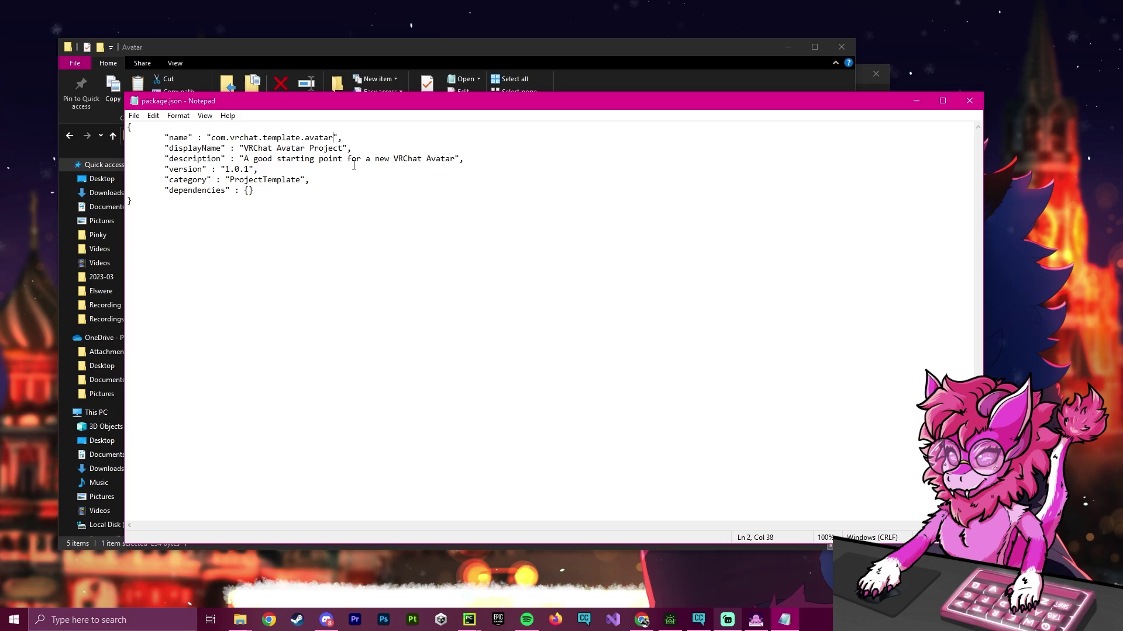
type(".mine")
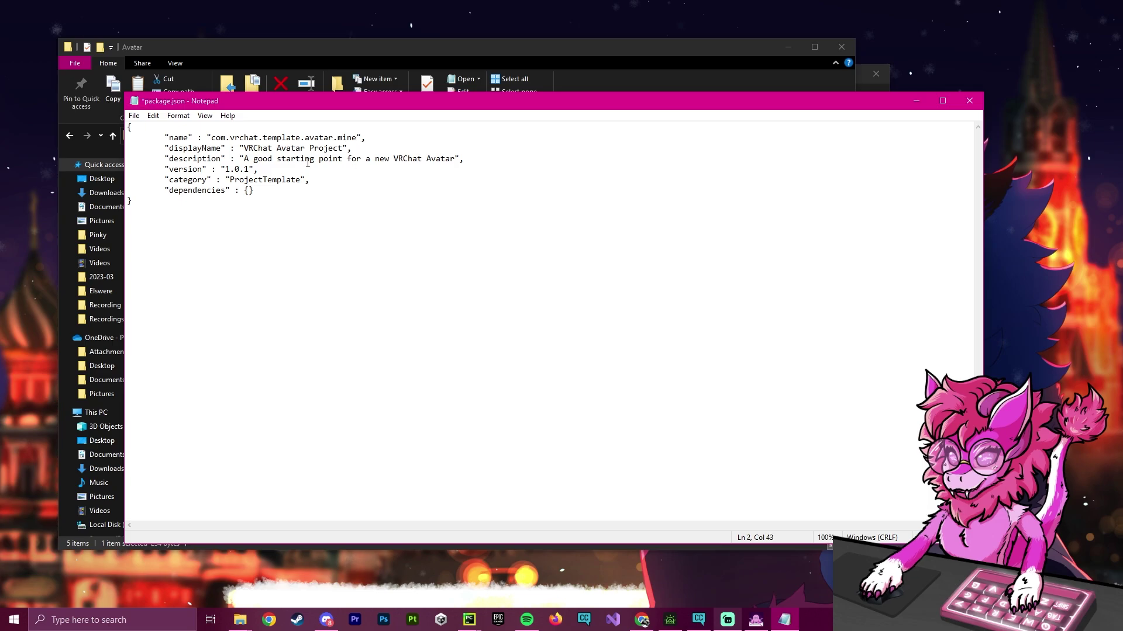
left_click_drag(243, 148, 346, 150)
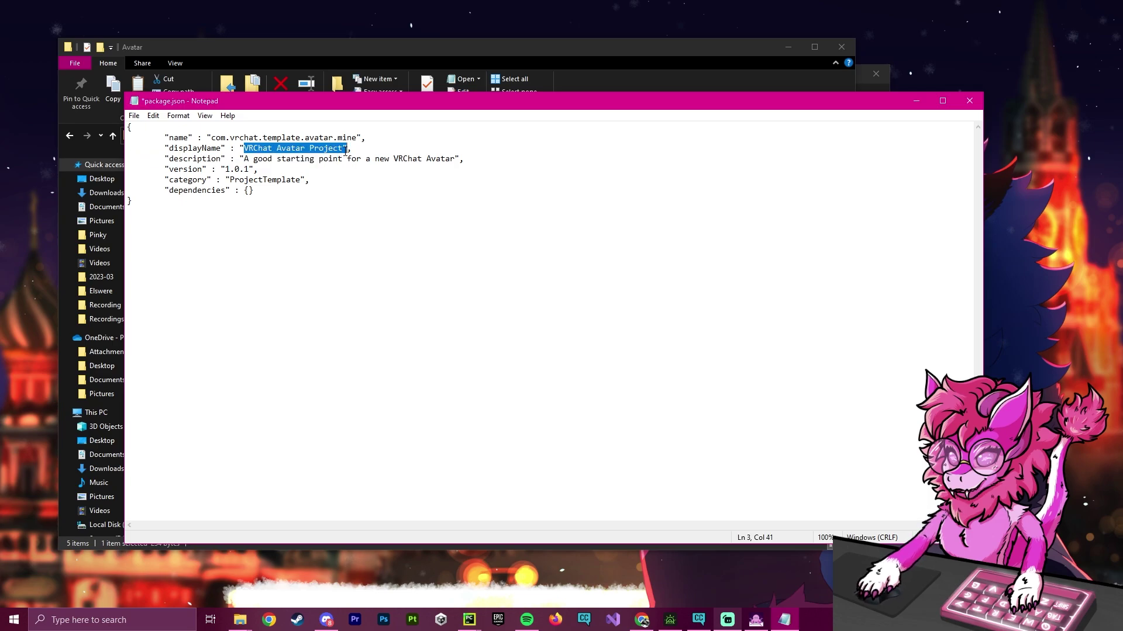
type("My Cus")
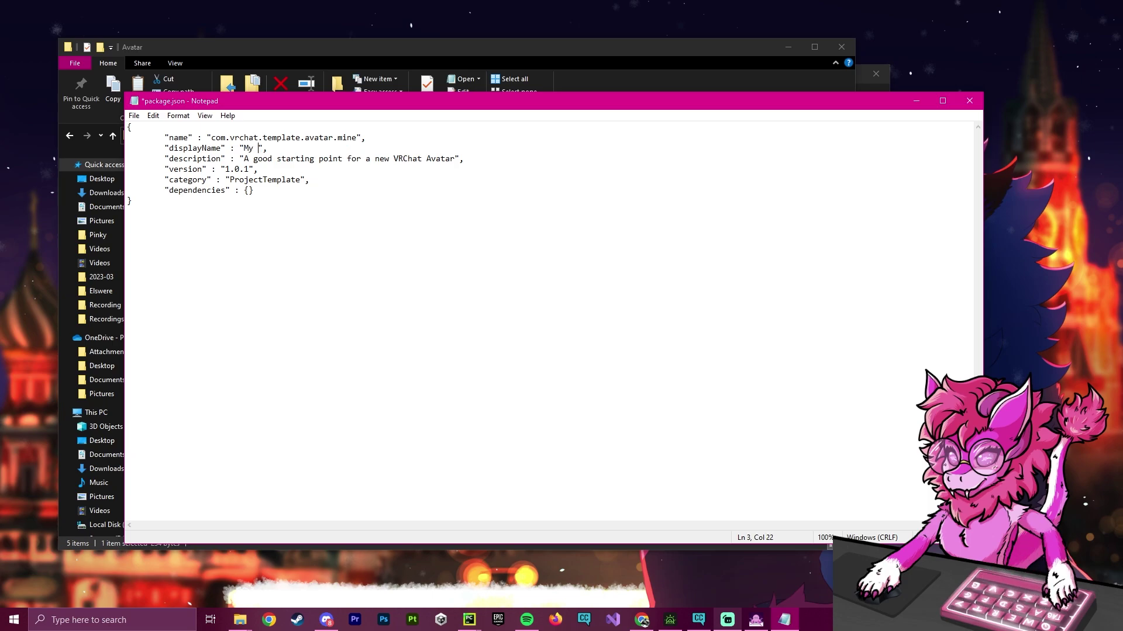
type("tom Temp")
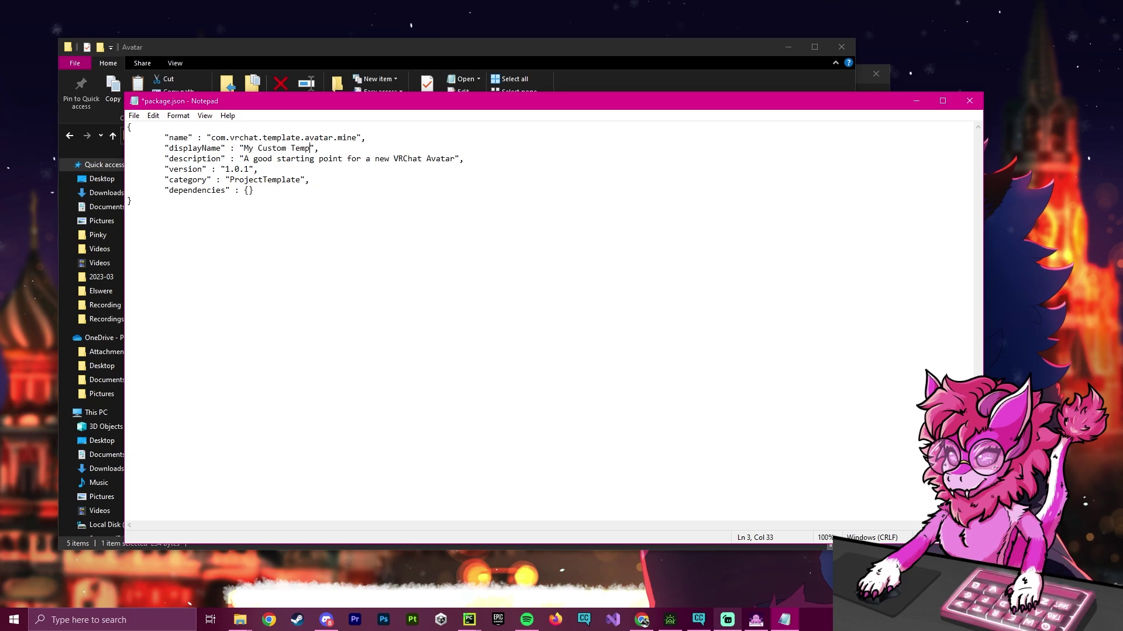
type("late")
key("Return")
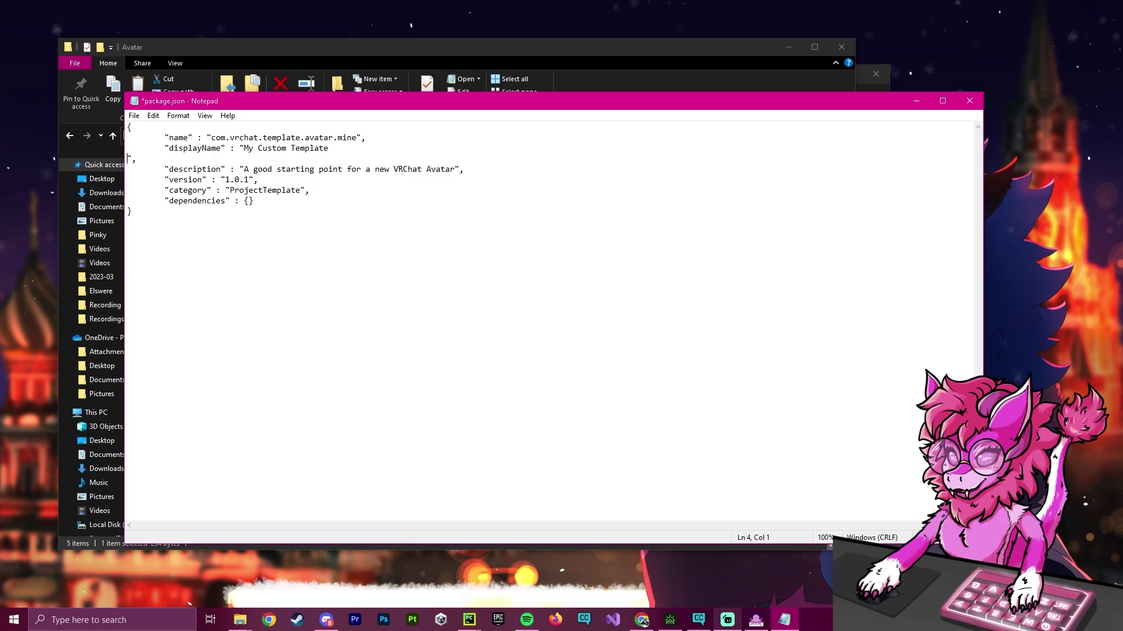
key("BackSpace")
left_click(255, 169)
Save package.json and close Notepad
left_click(134, 116)
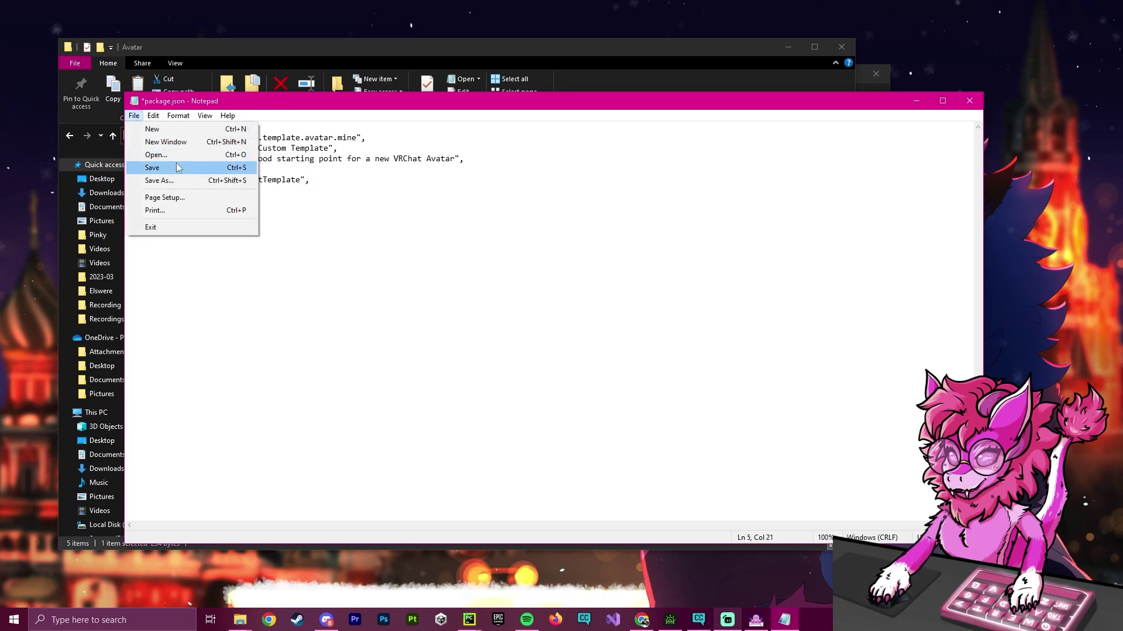
left_click(158, 169)
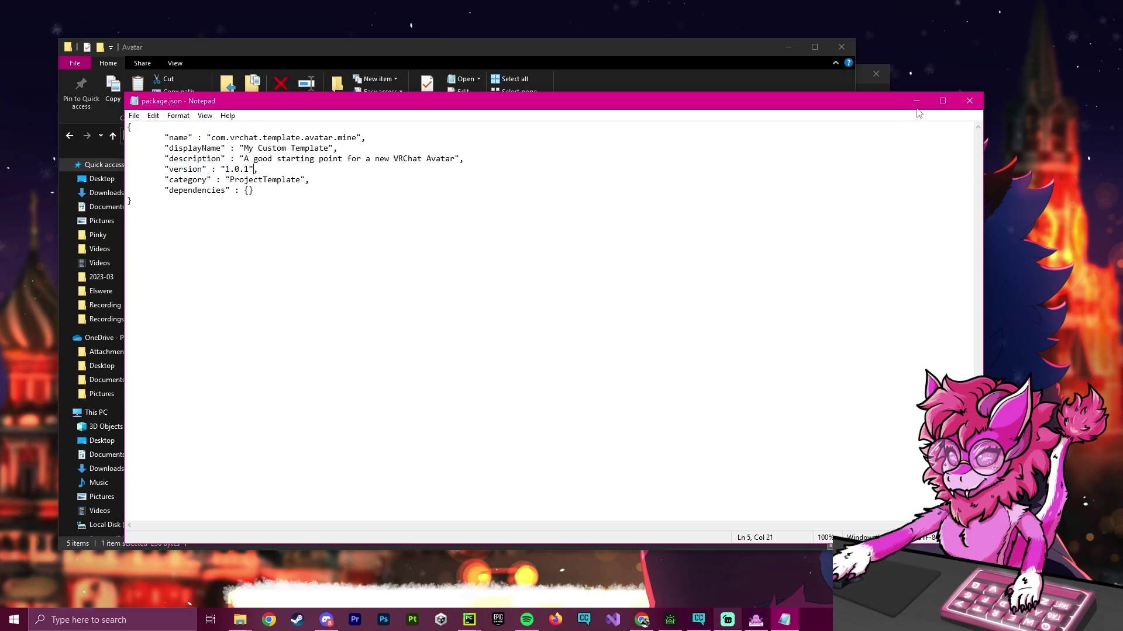
left_click(969, 101)
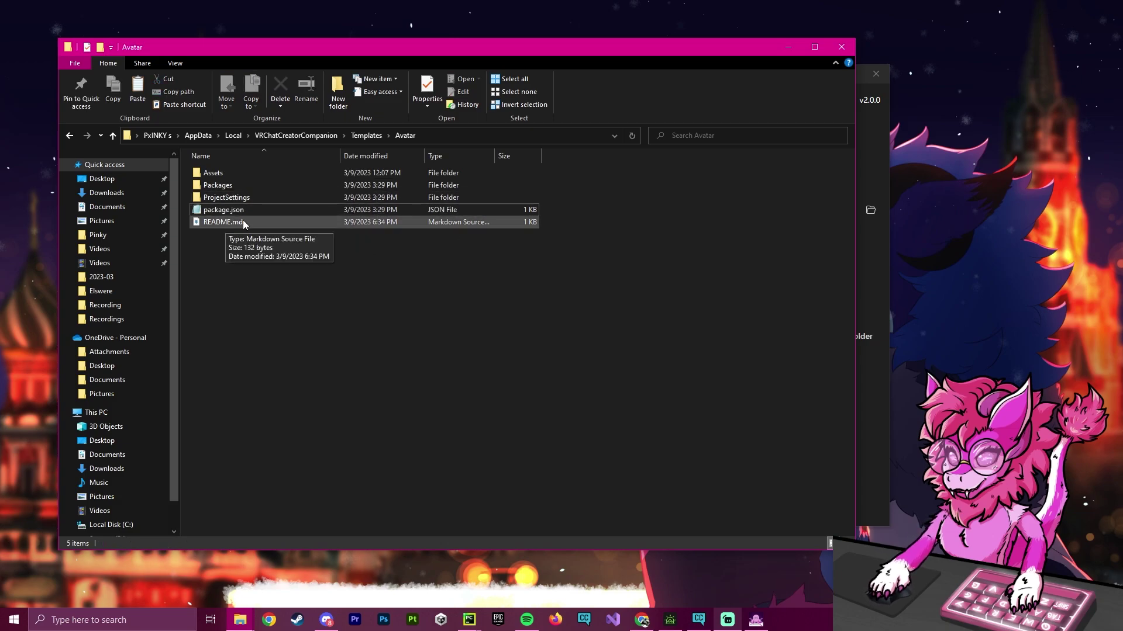
Copy the Creator Companion Templates folder path from File Explorer
left_click(366, 138)
left_click(400, 136)
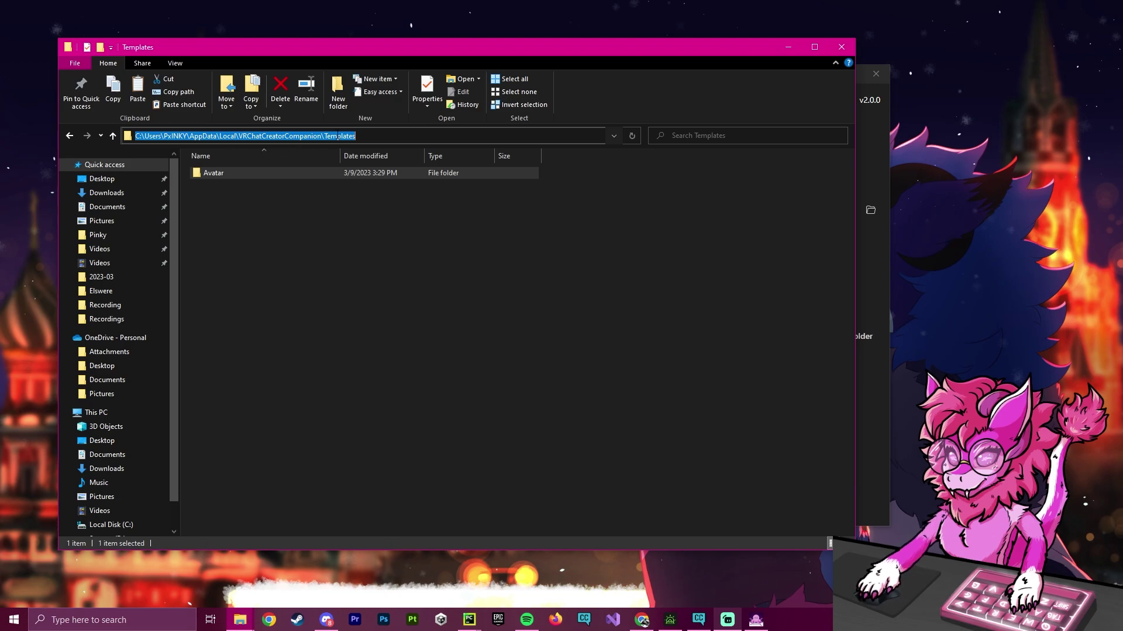
key("ctrl+c")
left_click(875, 299)
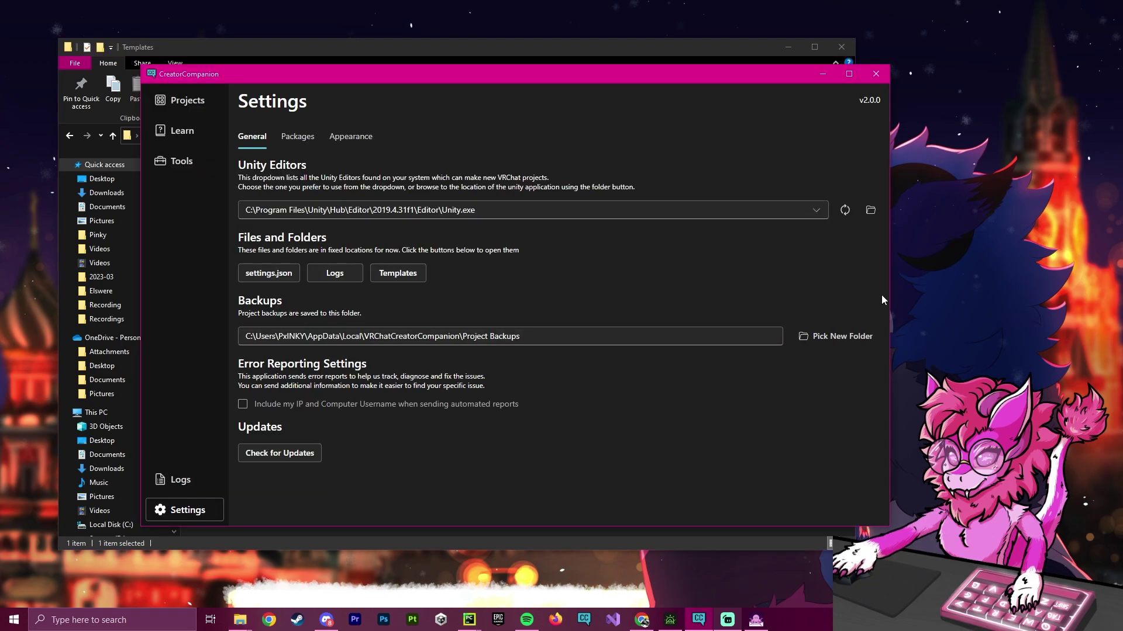
left_click(182, 105)
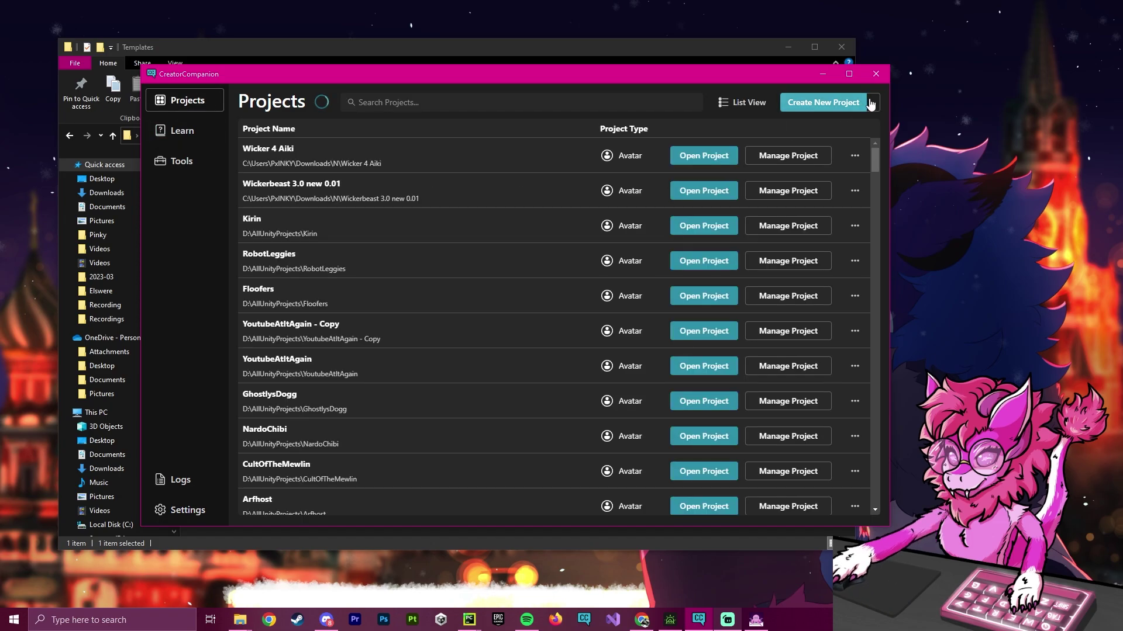
Add the Templates\Avatar folder as an existing project and open it in Unity
left_click(872, 103)
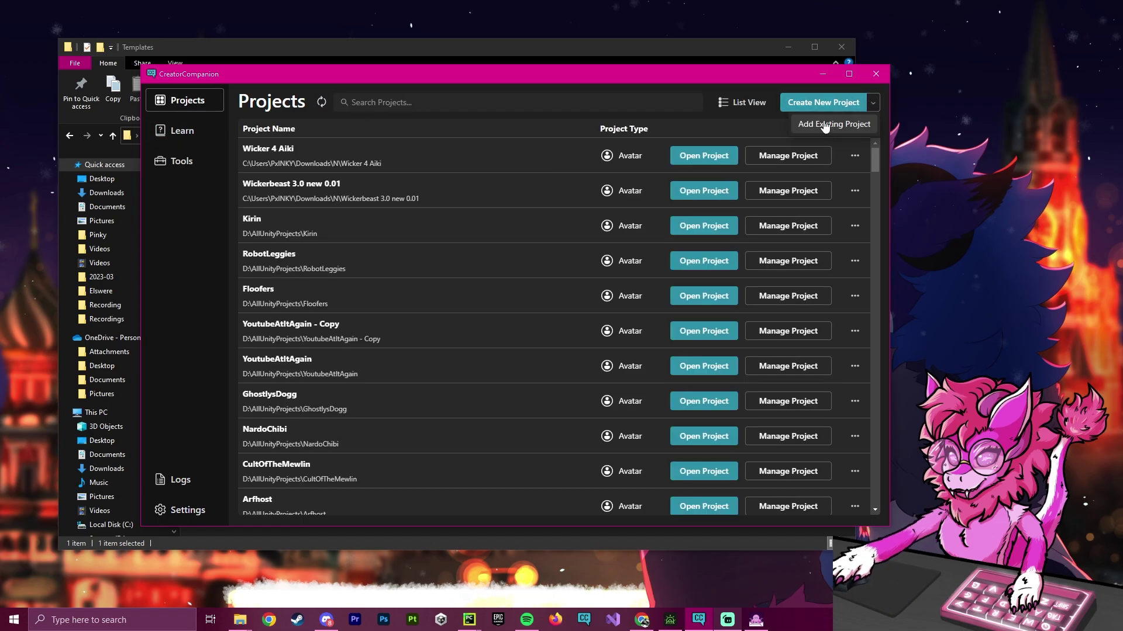
left_click(832, 124)
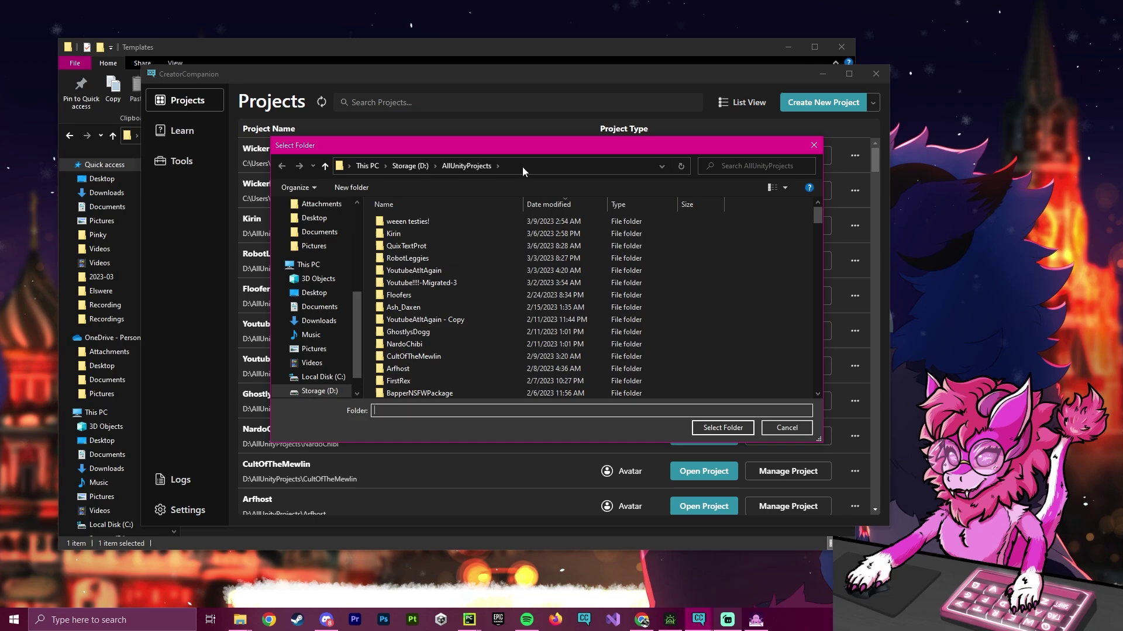
left_click(445, 166)
key("ctrl+v")
key("Return")
left_click(426, 222)
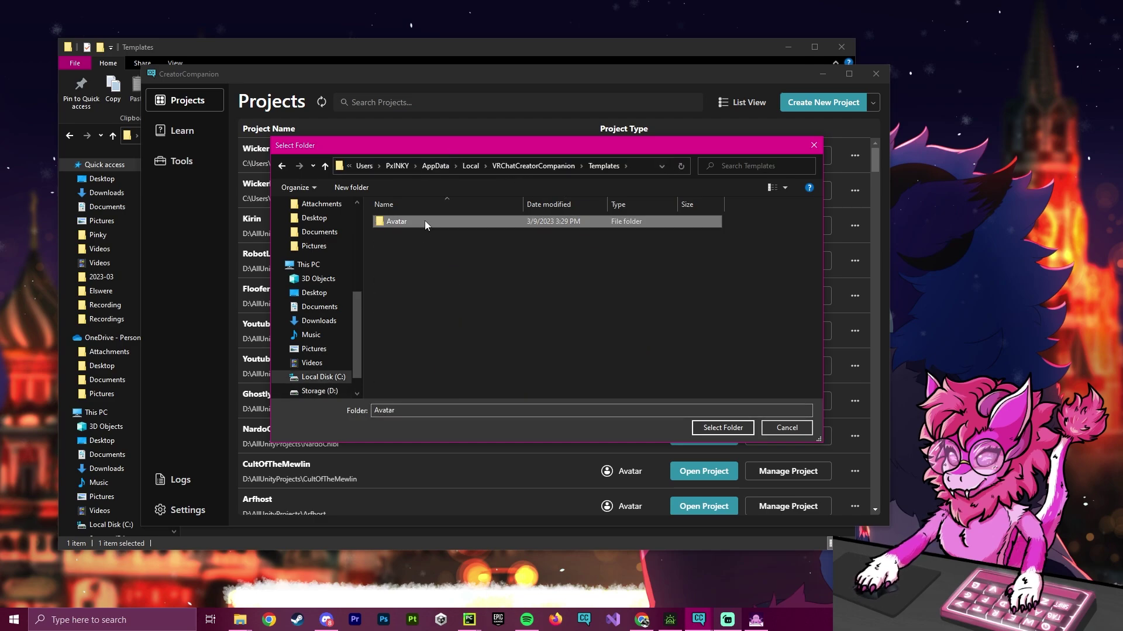
left_click(723, 428)
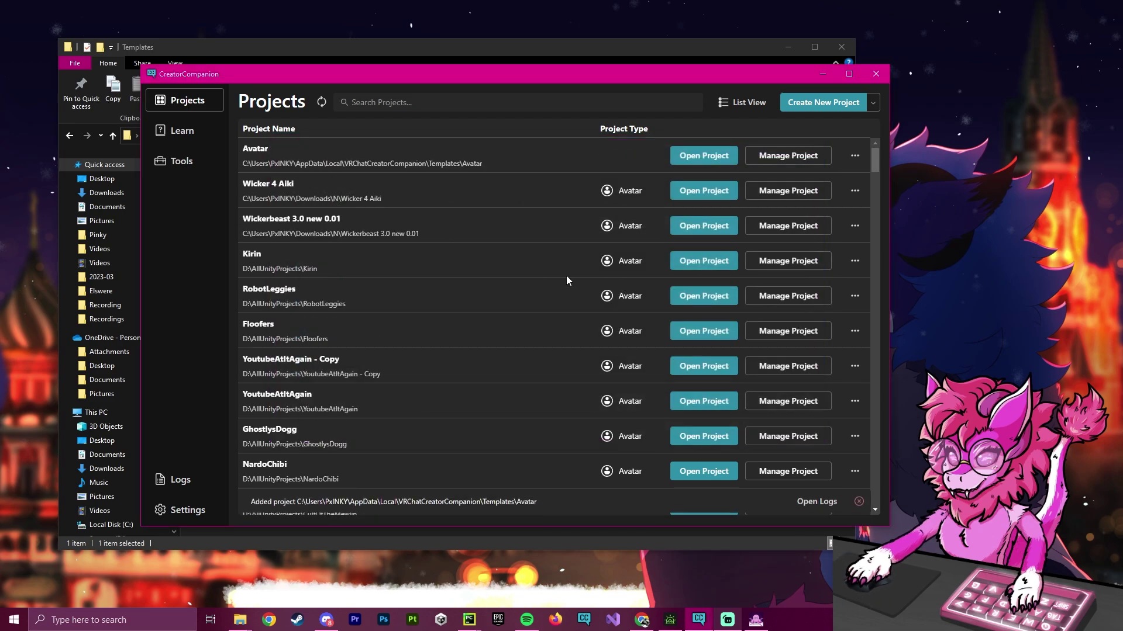
left_click(704, 158)
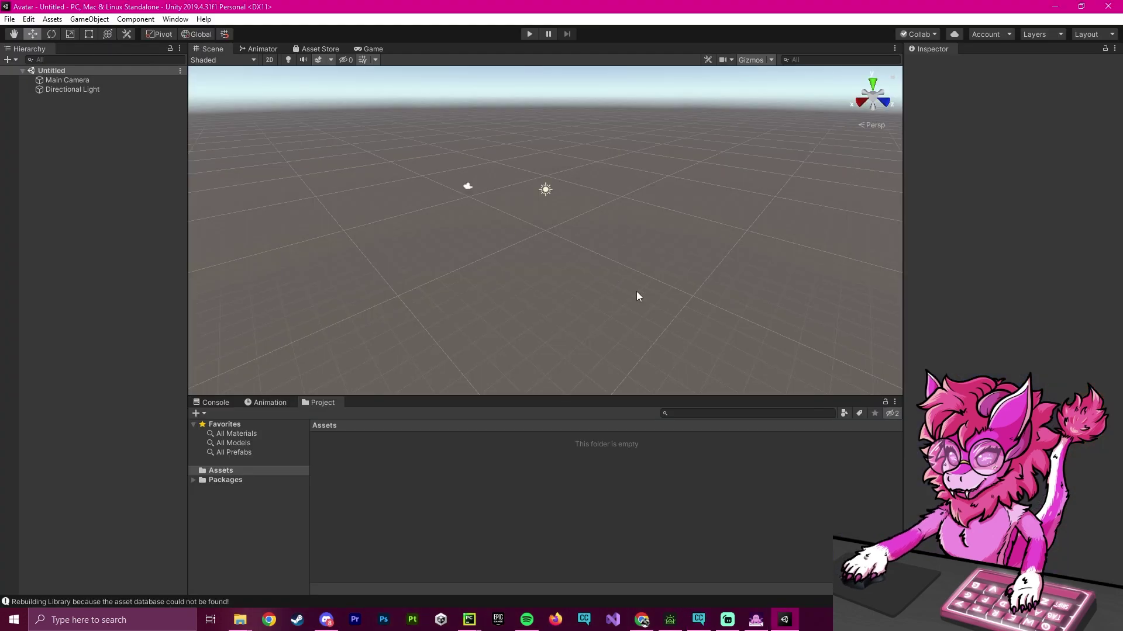
Import the ToggleAssistant package from the !Template folder into the Unity project
right_click_drag(584, 232, 589, 214)
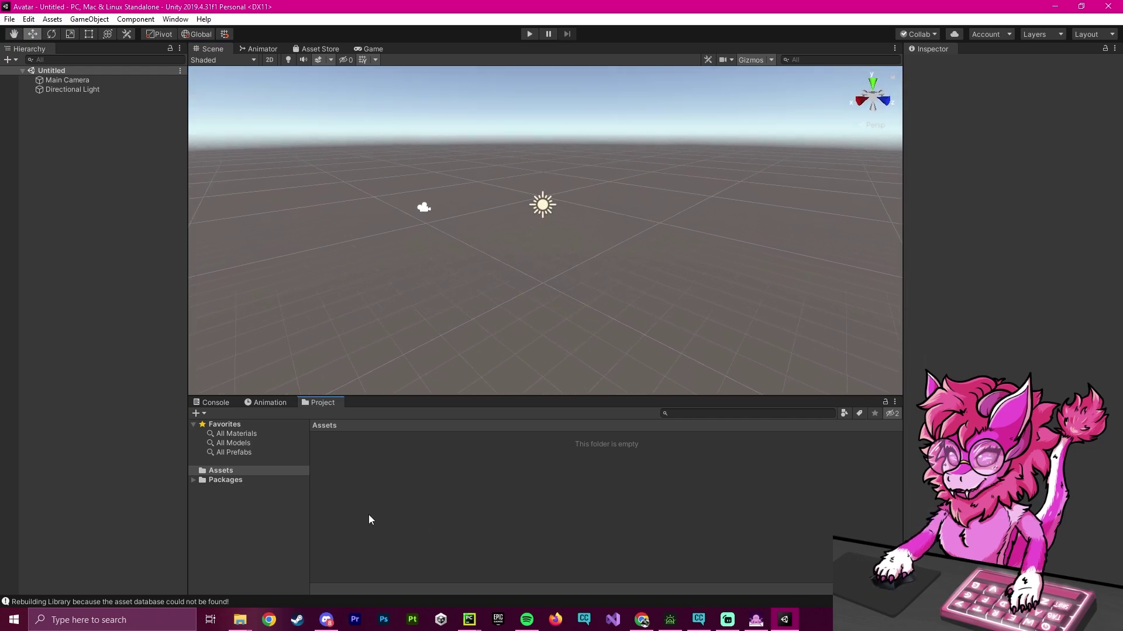
mouse_move(255, 618)
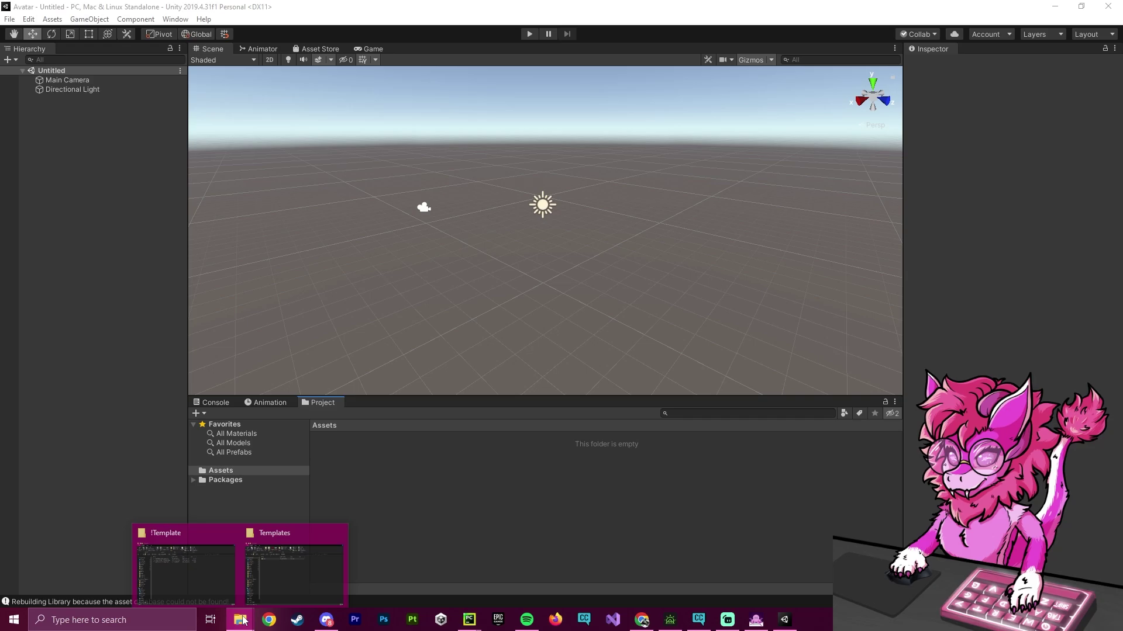
left_click(186, 577)
mouse_move(219, 33)
left_mouse_down()
mouse_move(233, 29)
mouse_move(222, 31)
left_mouse_up()
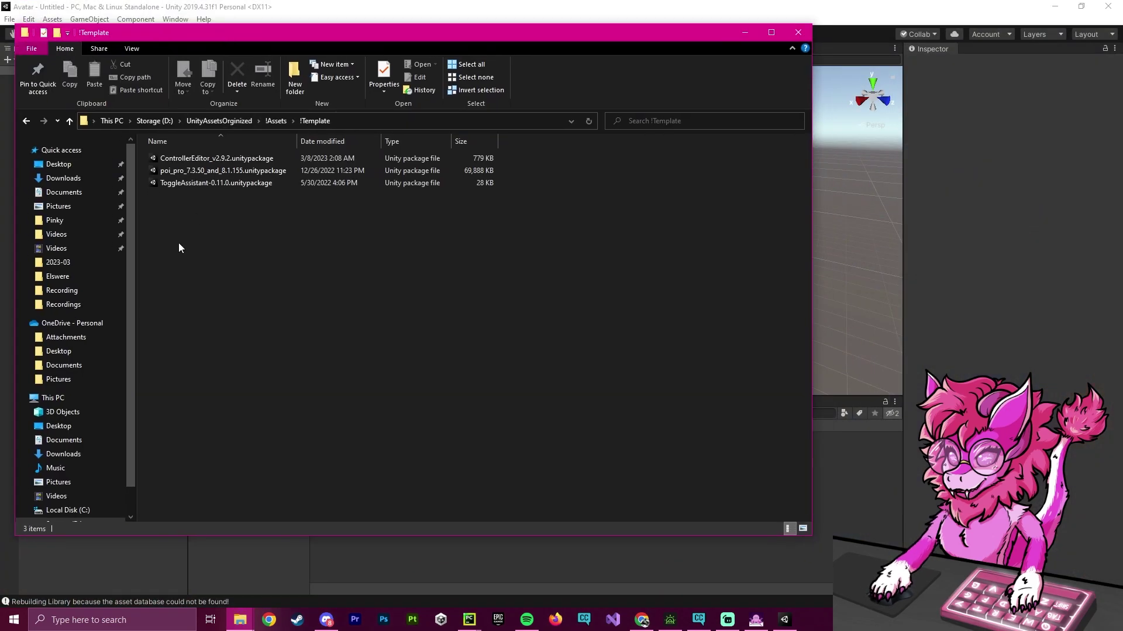
left_click_drag(139, 174, 143, 172)
left_click(148, 170)
mouse_move(180, 211)
left_mouse_down()
mouse_move(219, 185)
mouse_move(196, 253)
left_mouse_up()
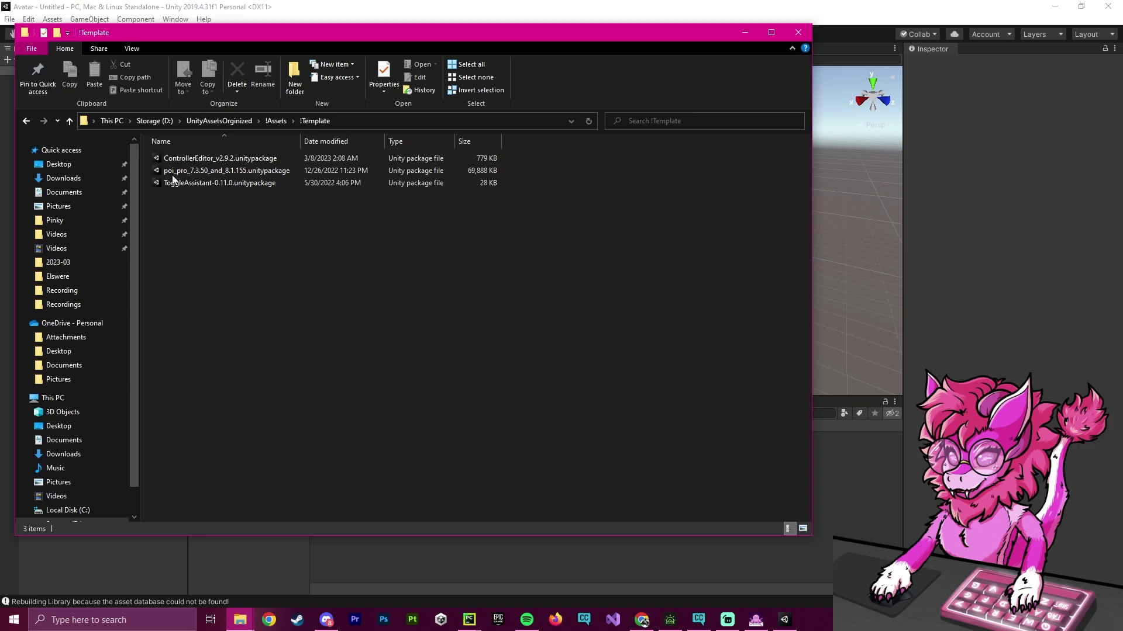
left_click(146, 156)
left_click(250, 240)
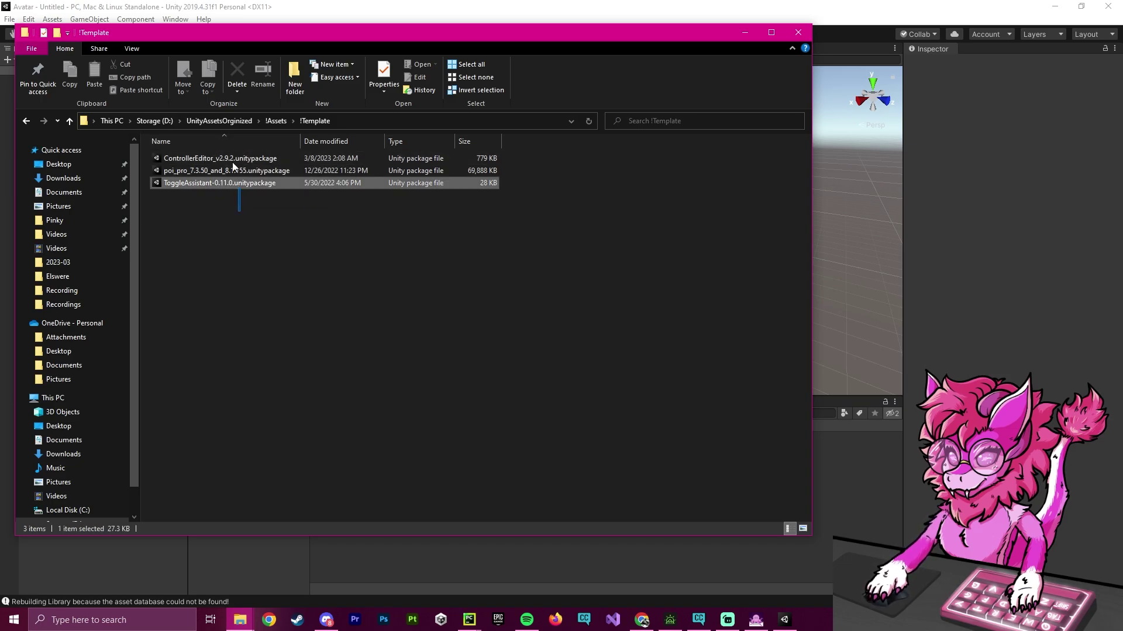
key("ctrl+a")
left_click_drag(240, 170, 655, 414)
left_click(221, 196)
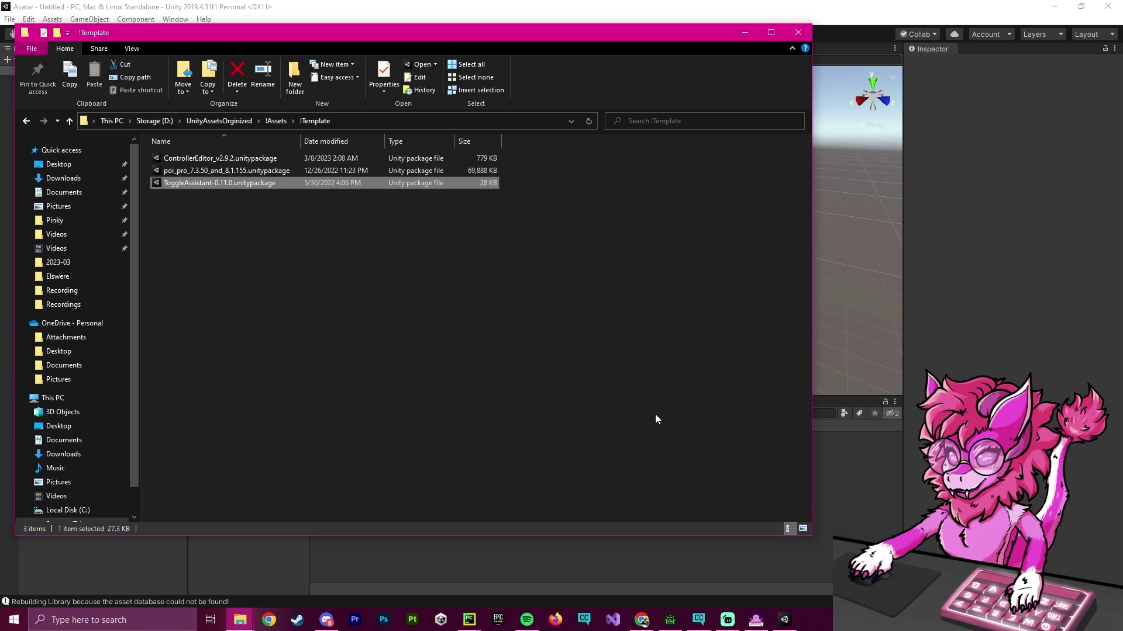
left_click(655, 414)
left_click(813, 477)
left_click(427, 513)
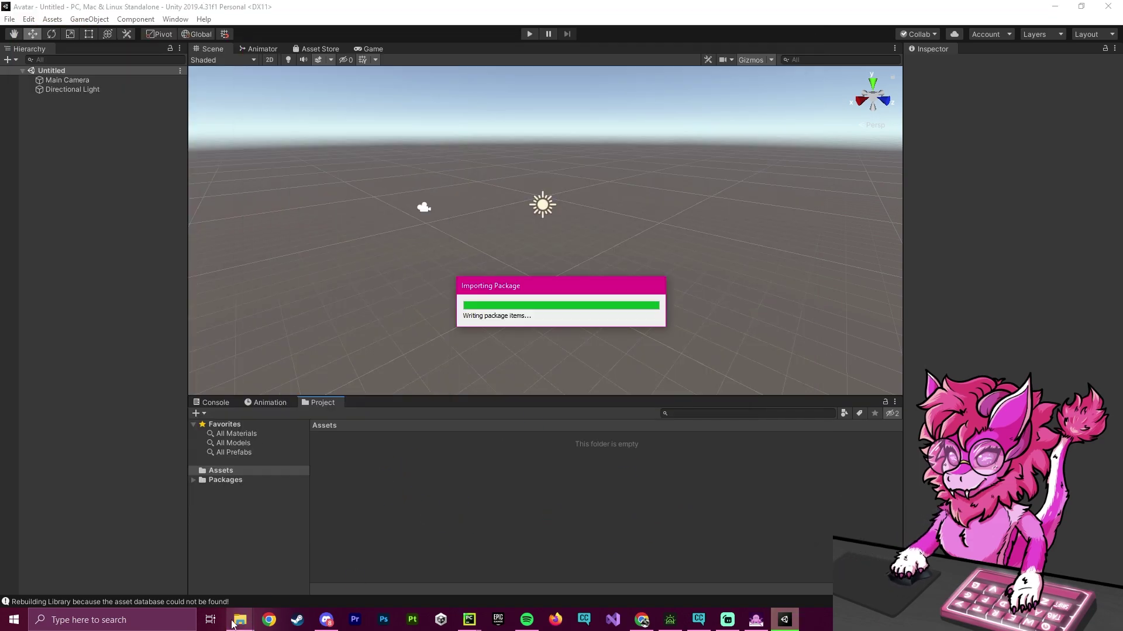
Import the ControllerEditor package into the project
mouse_move(240, 619)
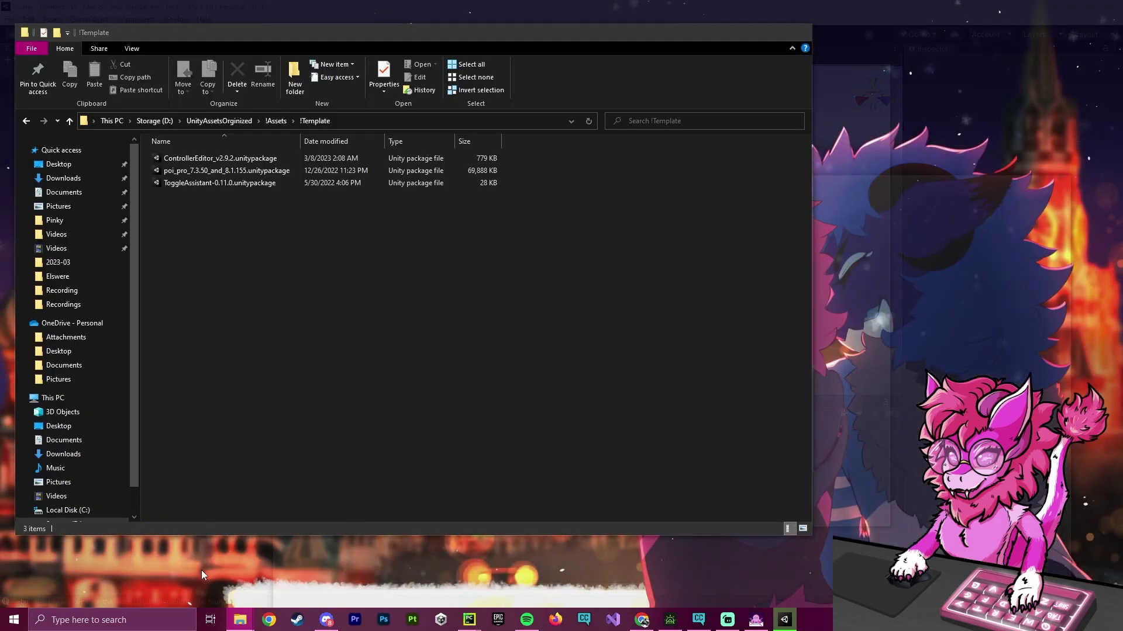
left_click(201, 570)
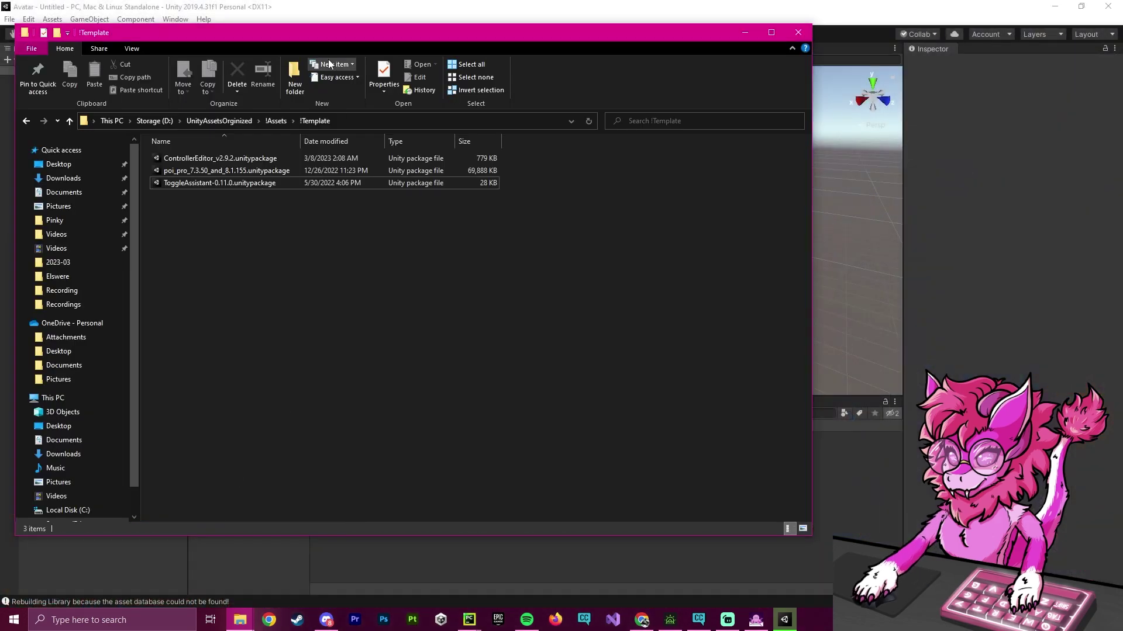
left_click_drag(315, 41, 525, 368)
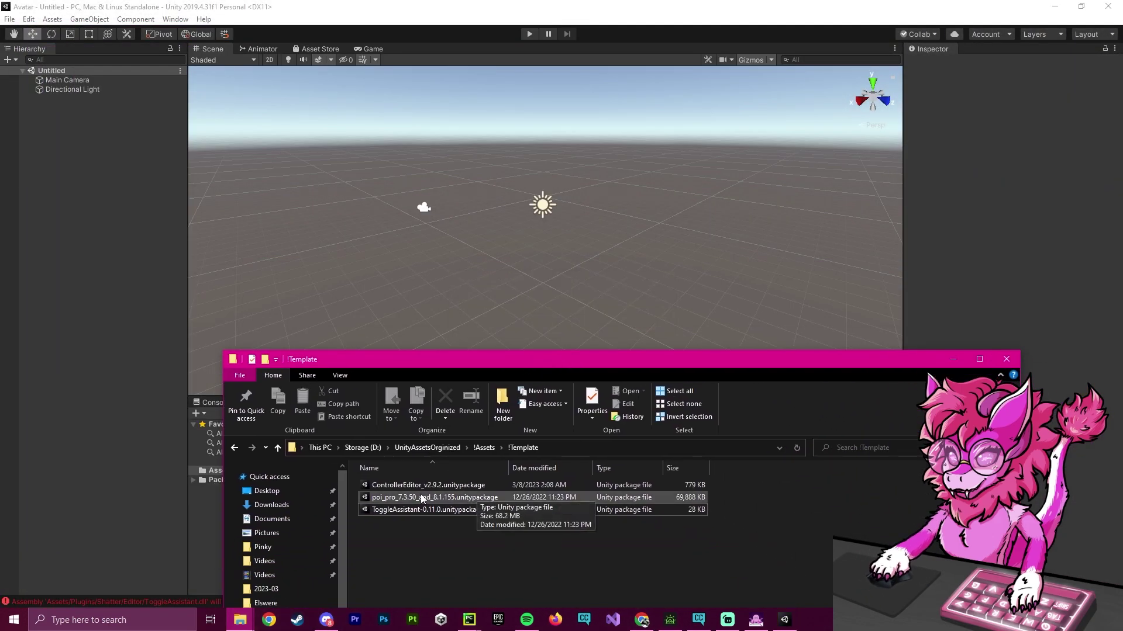
left_click_drag(454, 368, 795, 206)
left_click(766, 323)
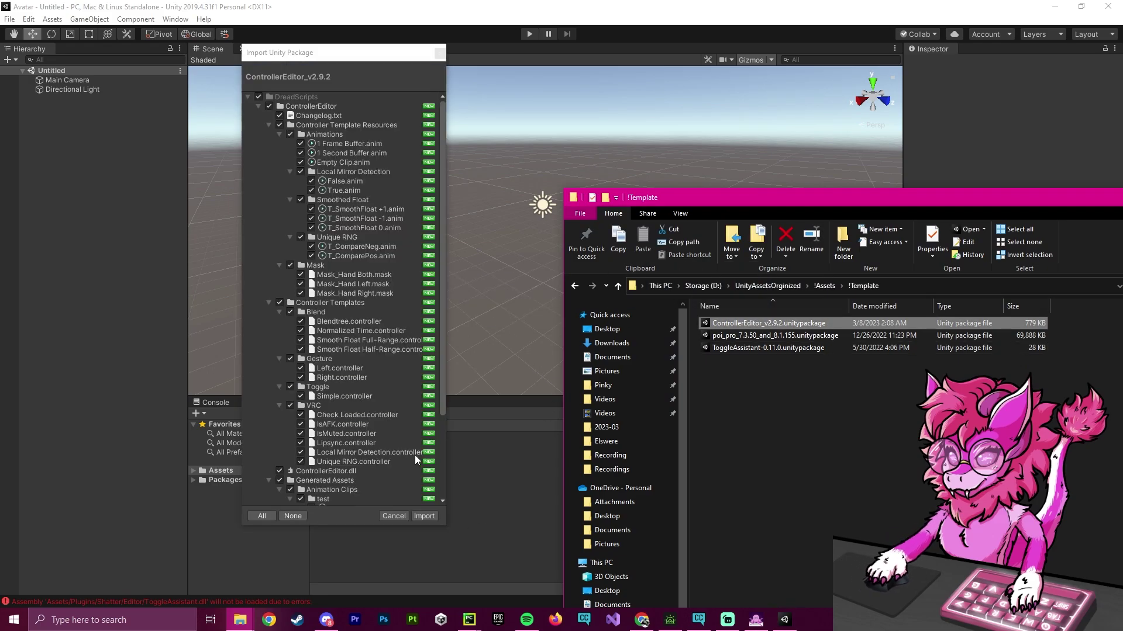
left_click(423, 518)
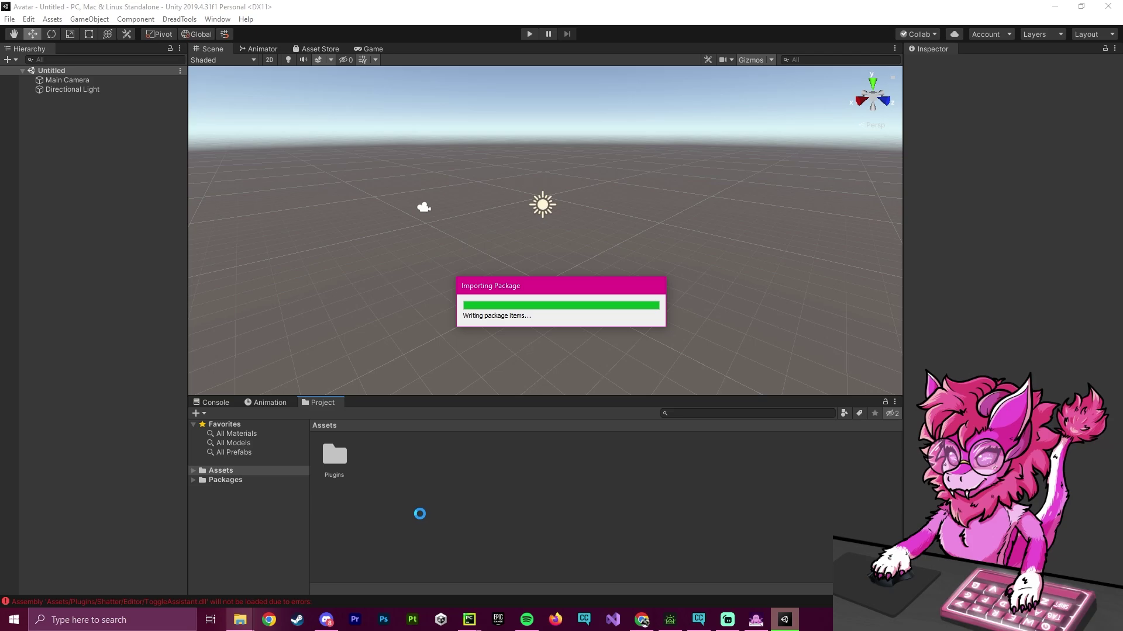
Drop the poi_pro package into the project assets to import it
mouse_move(240, 619)
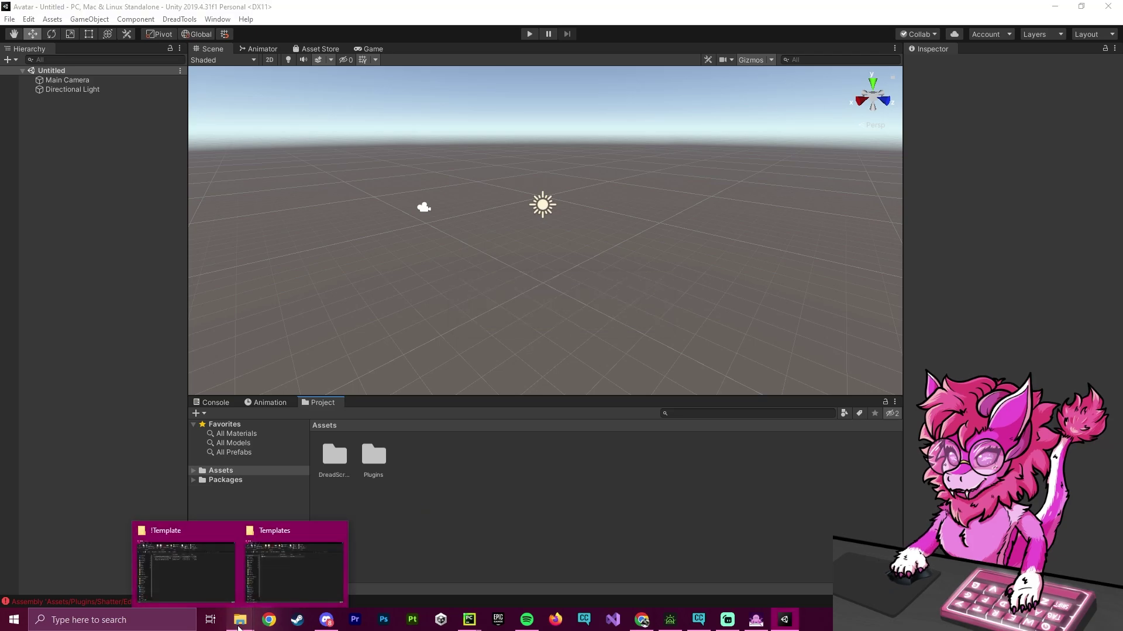
left_click(253, 573)
left_click_drag(773, 335, 451, 527)
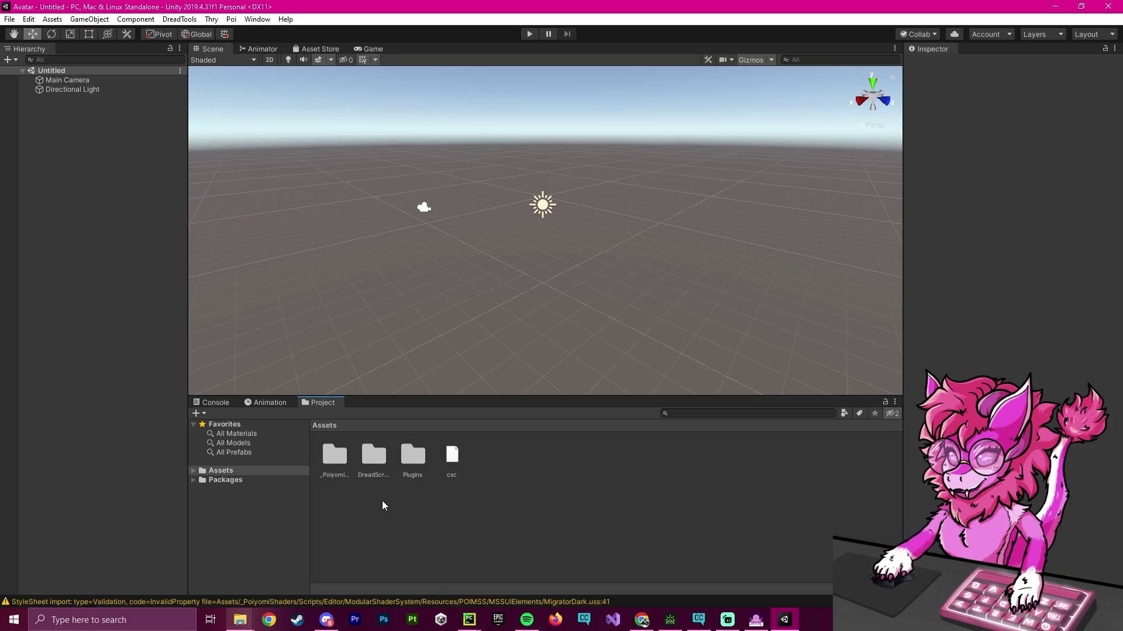
Start saving the scene from the File menu, then cancel the save dialog
left_click(11, 19)
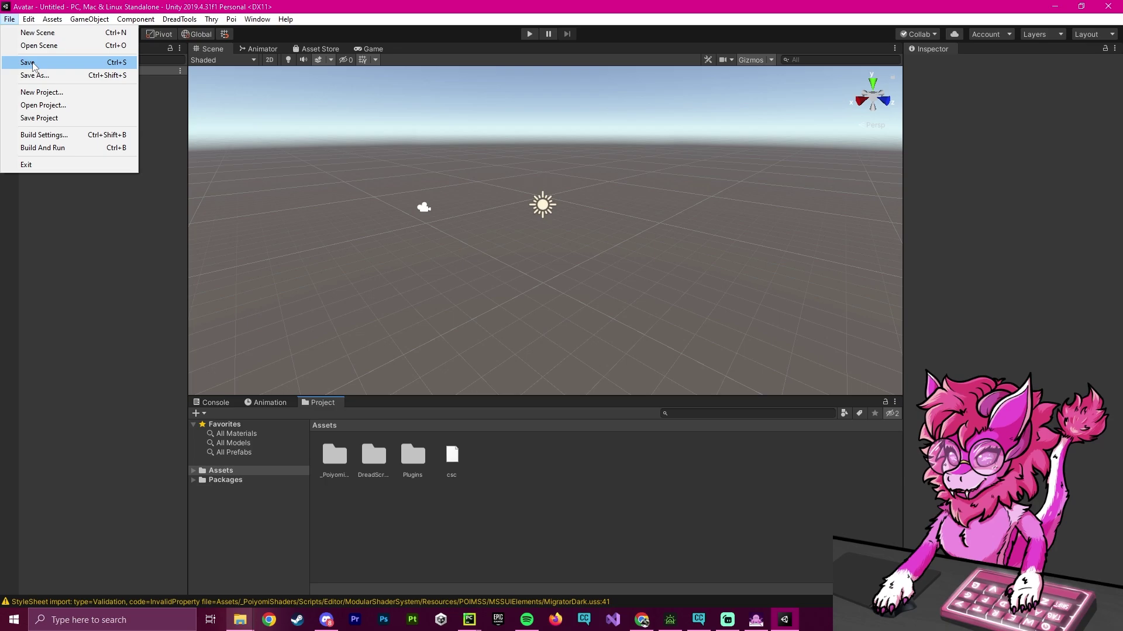
left_click(28, 63)
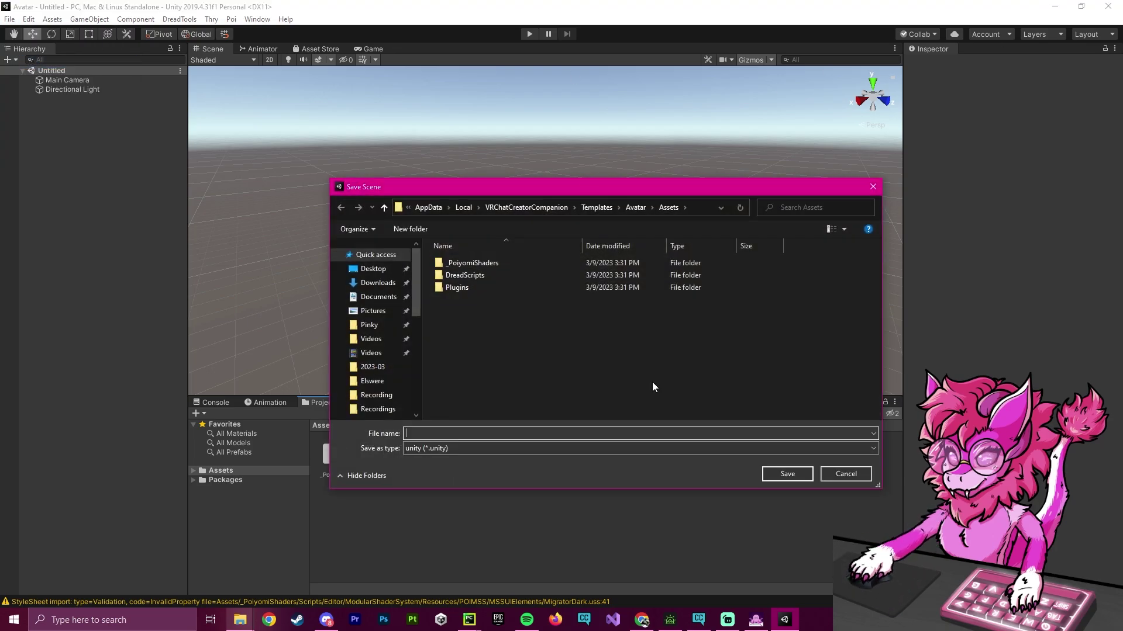
left_click(872, 190)
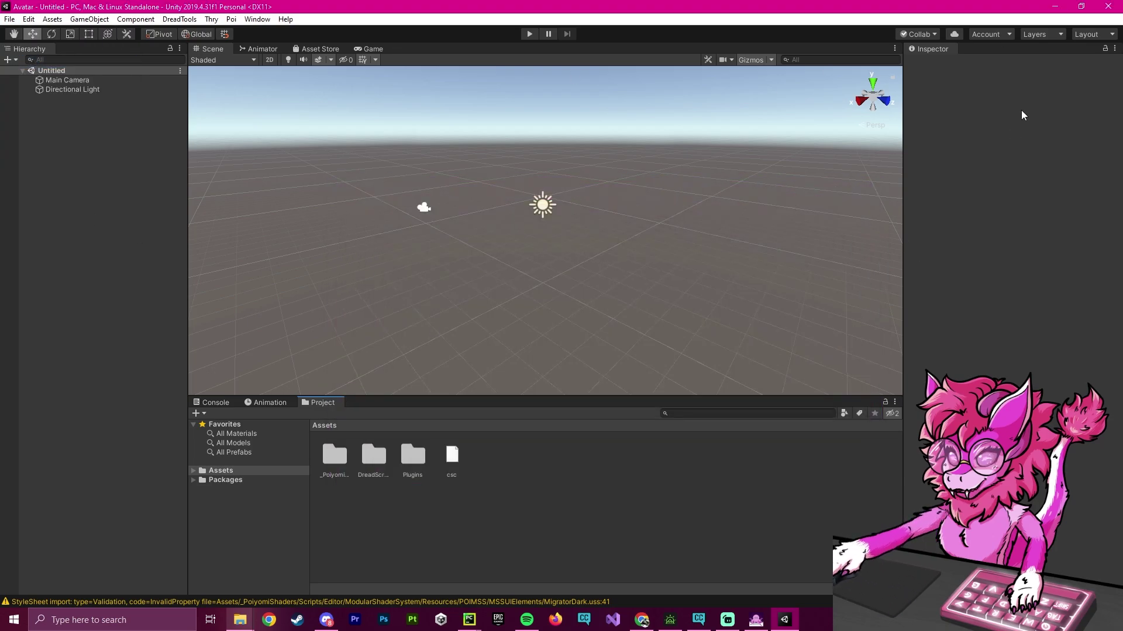
Close the Unity editor and return to Creator Companion
left_click(1107, 6)
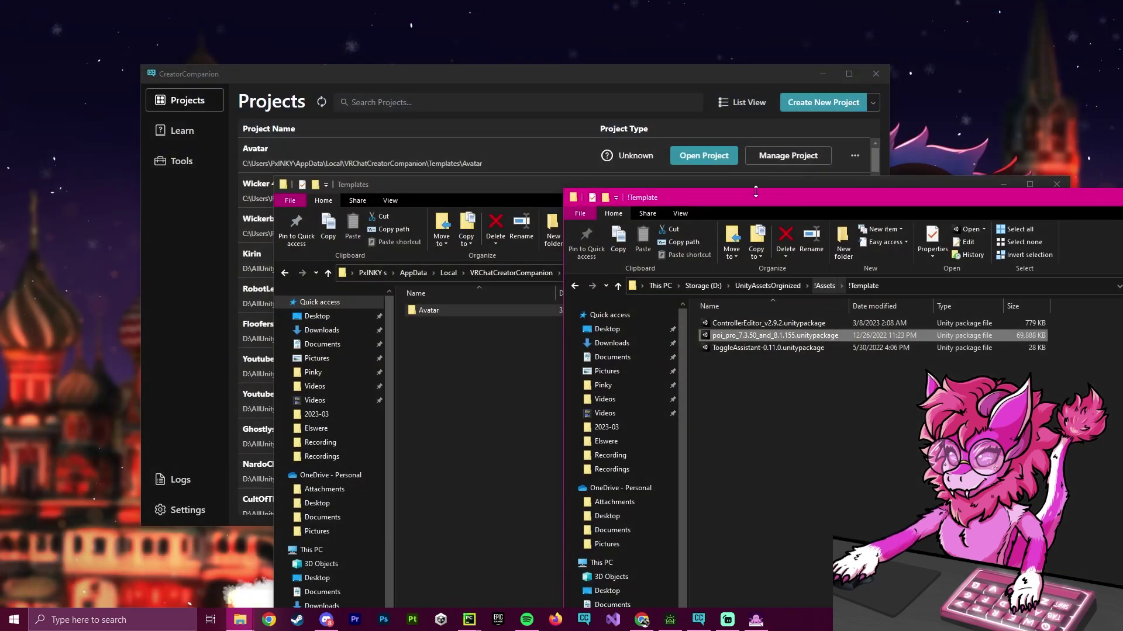
left_click(371, 85)
left_click_drag(371, 82, 404, 76)
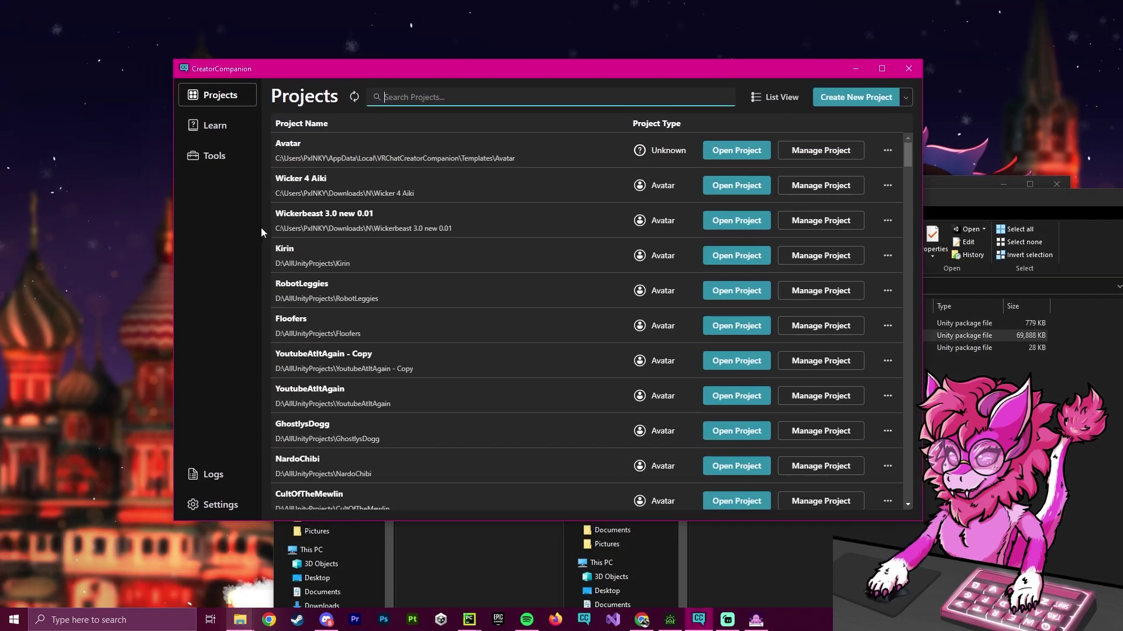
Create a new project named 'Template Test' from My Custom Template
left_click(869, 103)
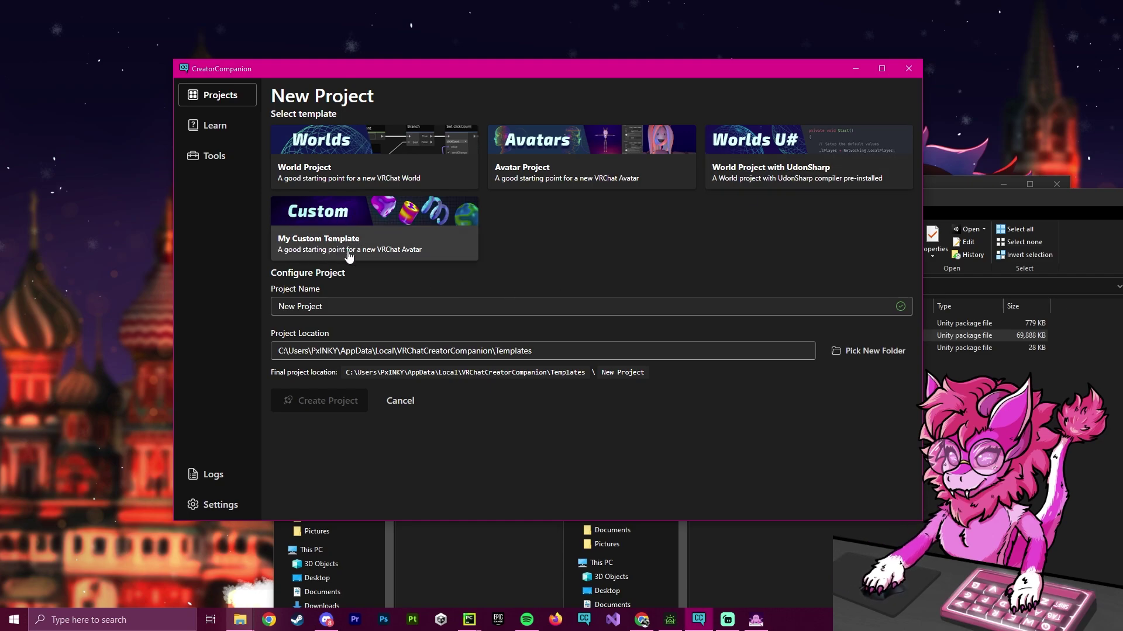
left_click(367, 224)
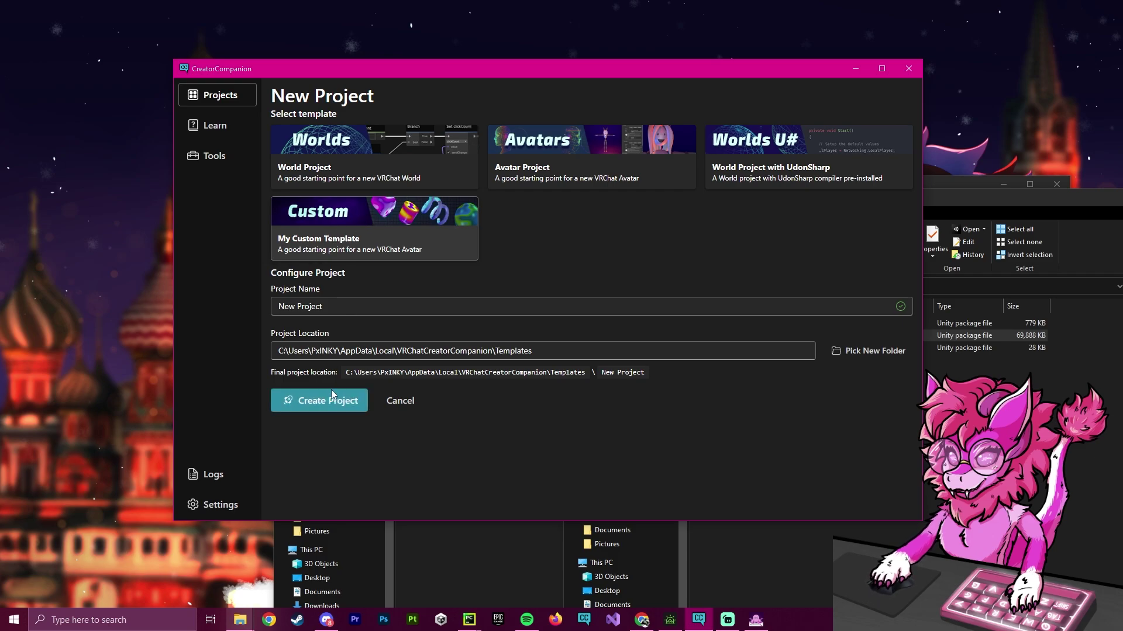
key("Tab")
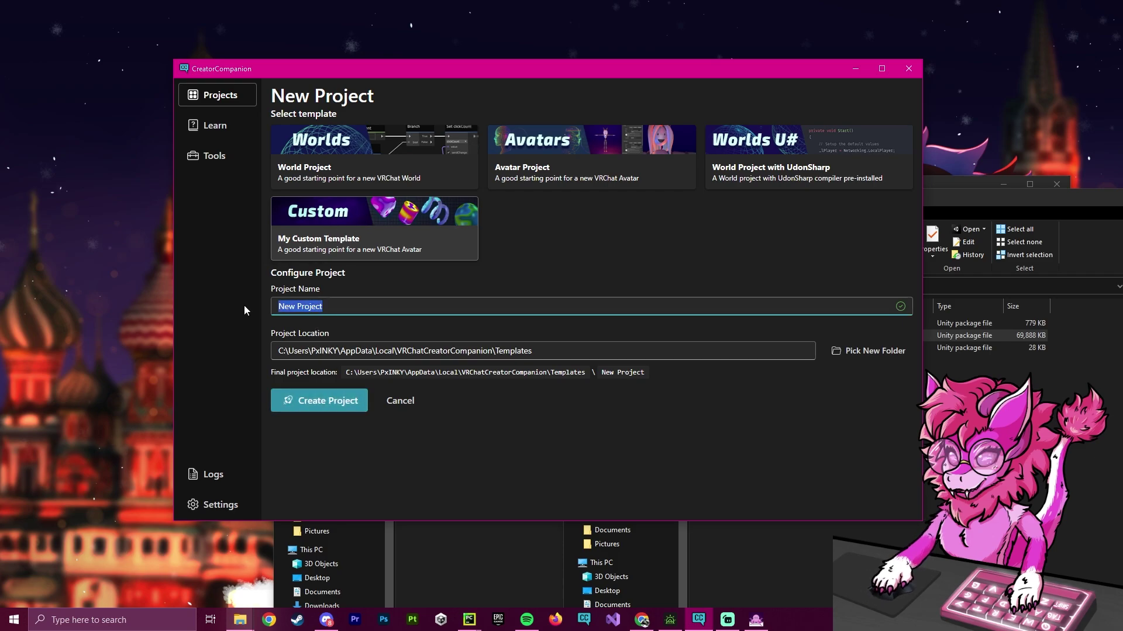
type("Temp")
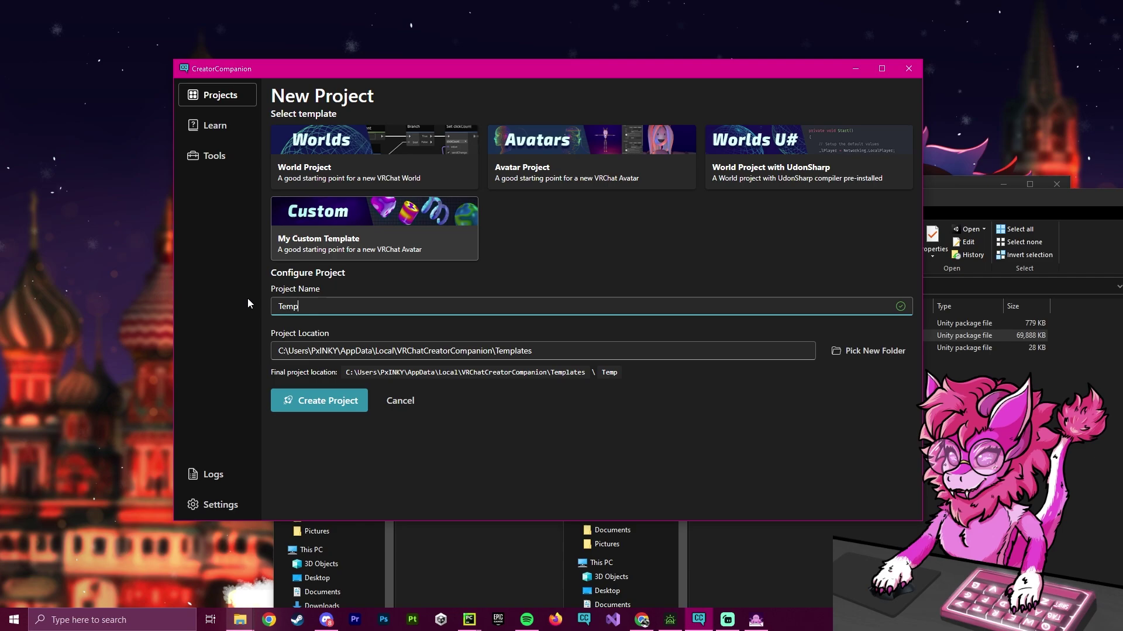
type("late Test")
left_click(342, 408)
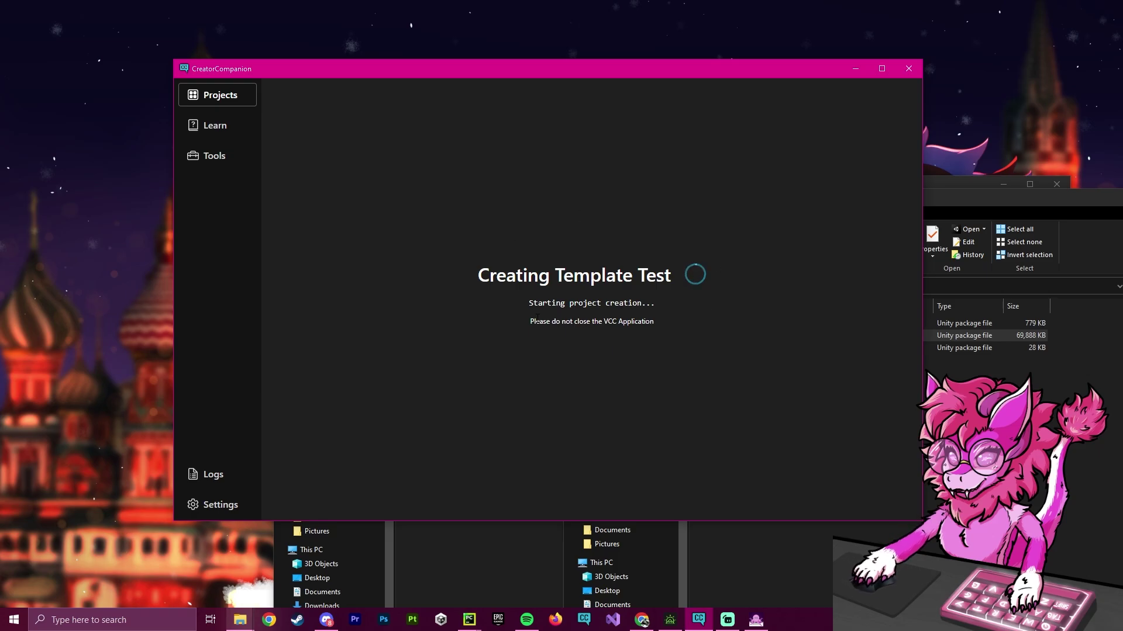
Install Avatars 3.0 Manager and Gesture Manager into the Template Test project
left_click_drag(530, 322, 651, 322)
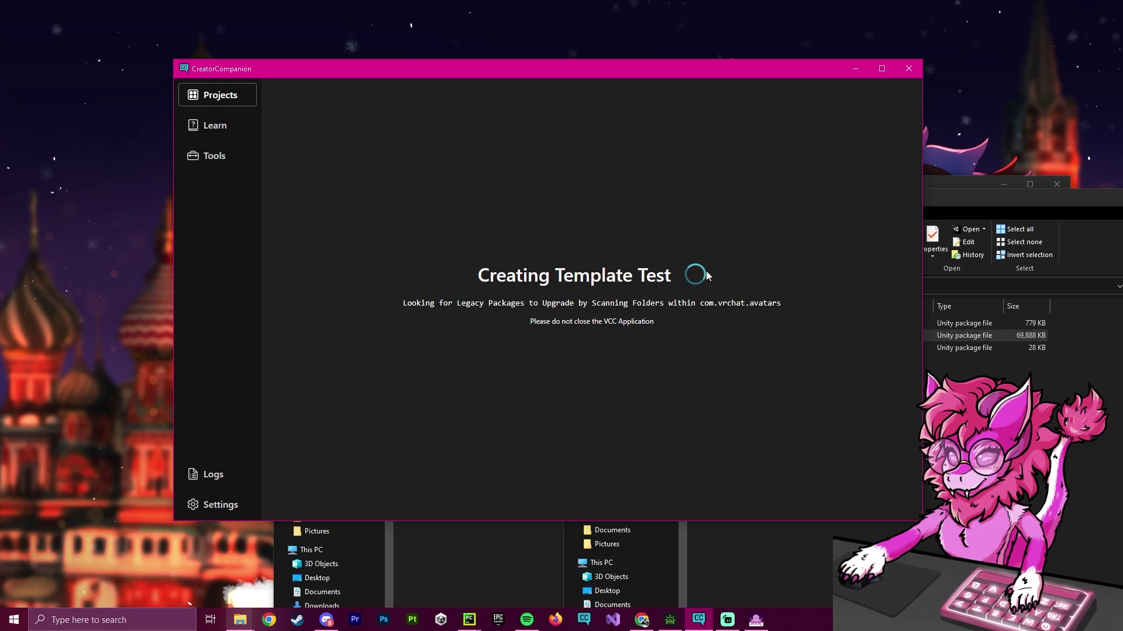
left_click_drag(409, 306, 778, 305)
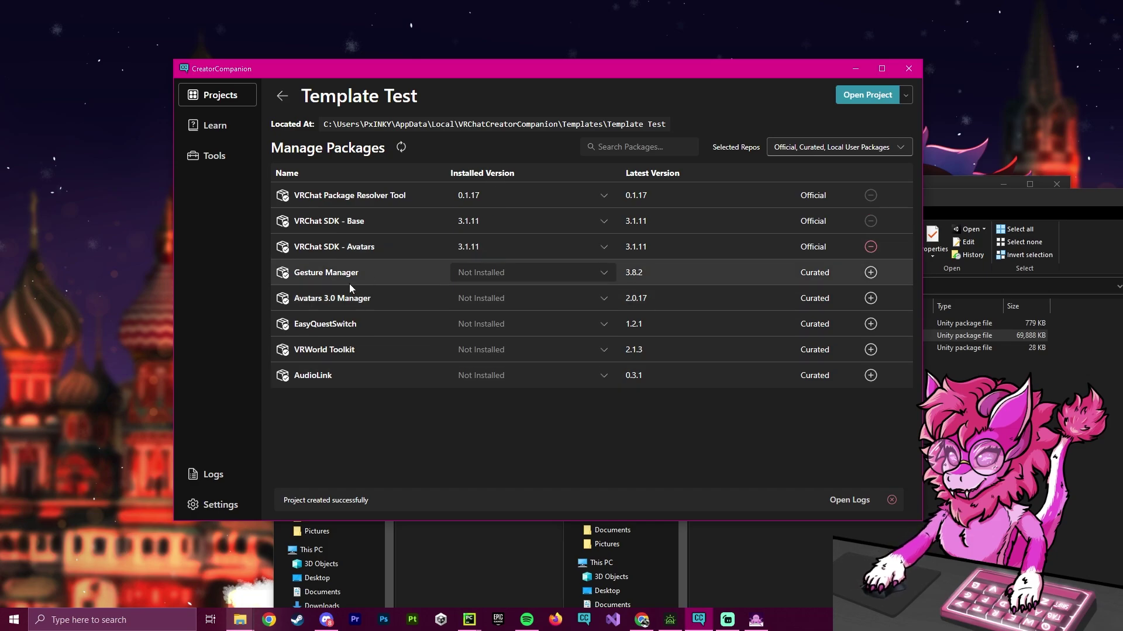
left_click(871, 298)
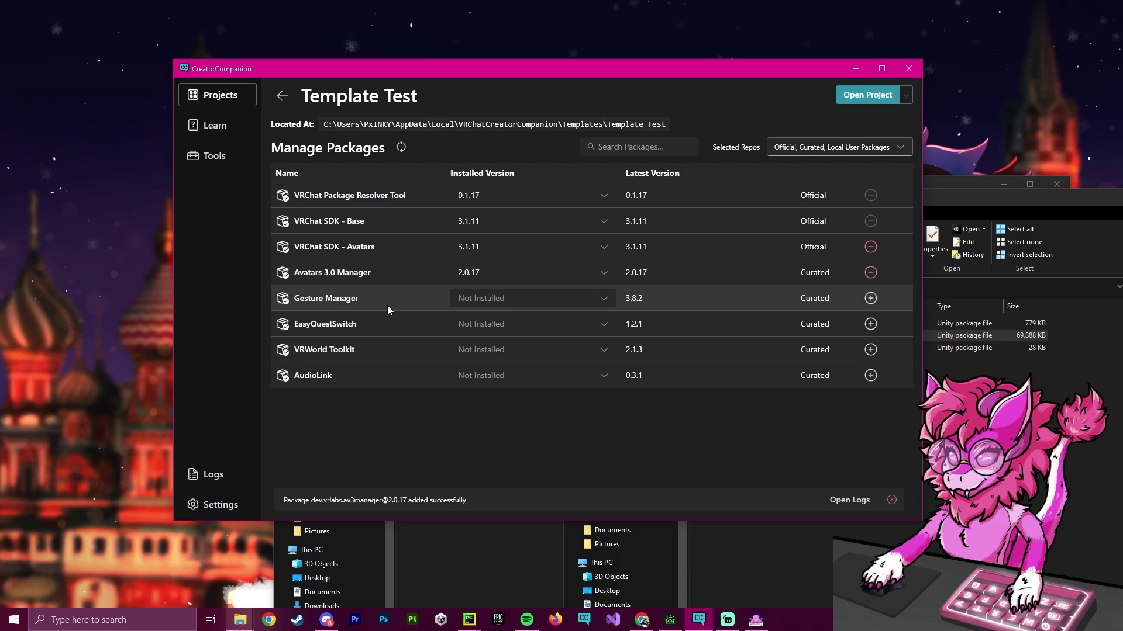
left_click(871, 298)
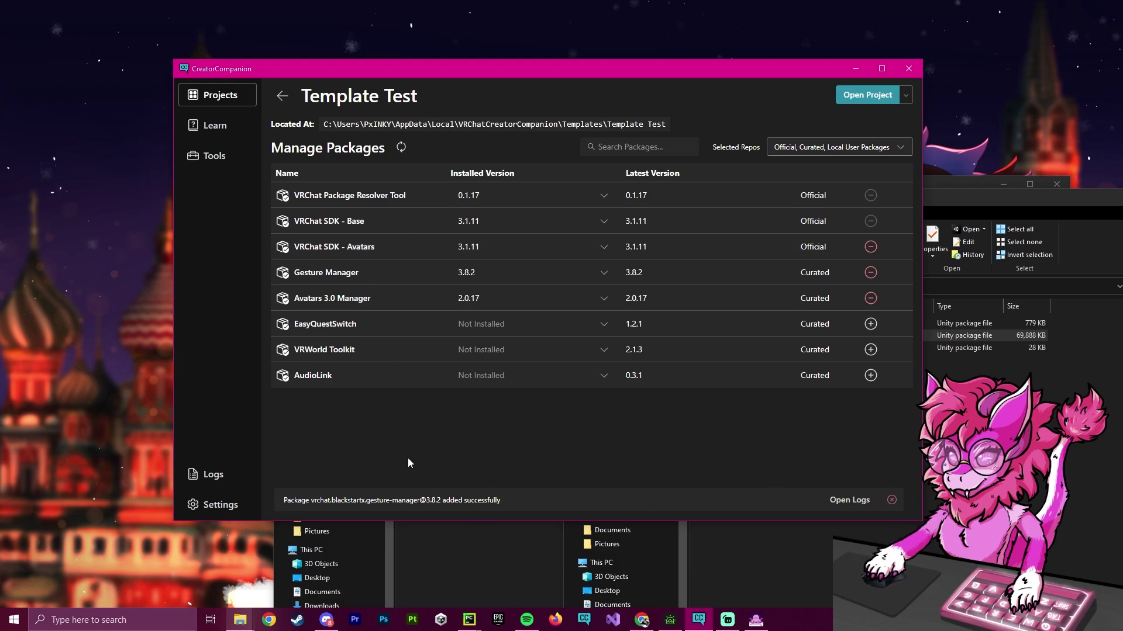
Open Template Test in Unity and inspect the _PoiyomiShaders, DreadScripts and Plugins folders
left_click(854, 102)
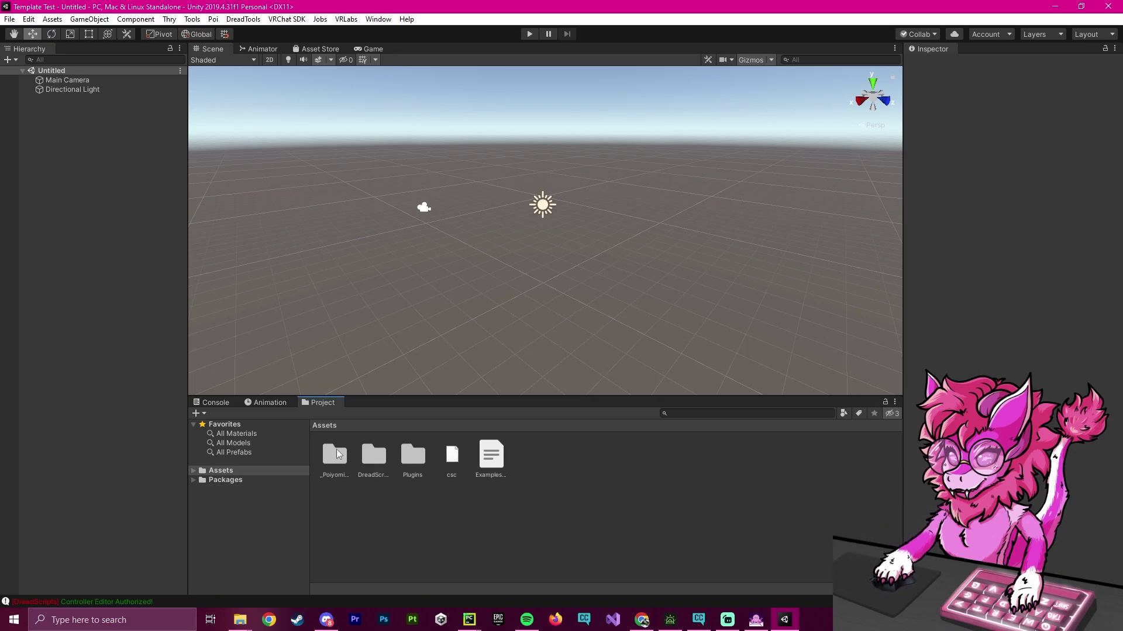
left_click(380, 462)
left_click(411, 461)
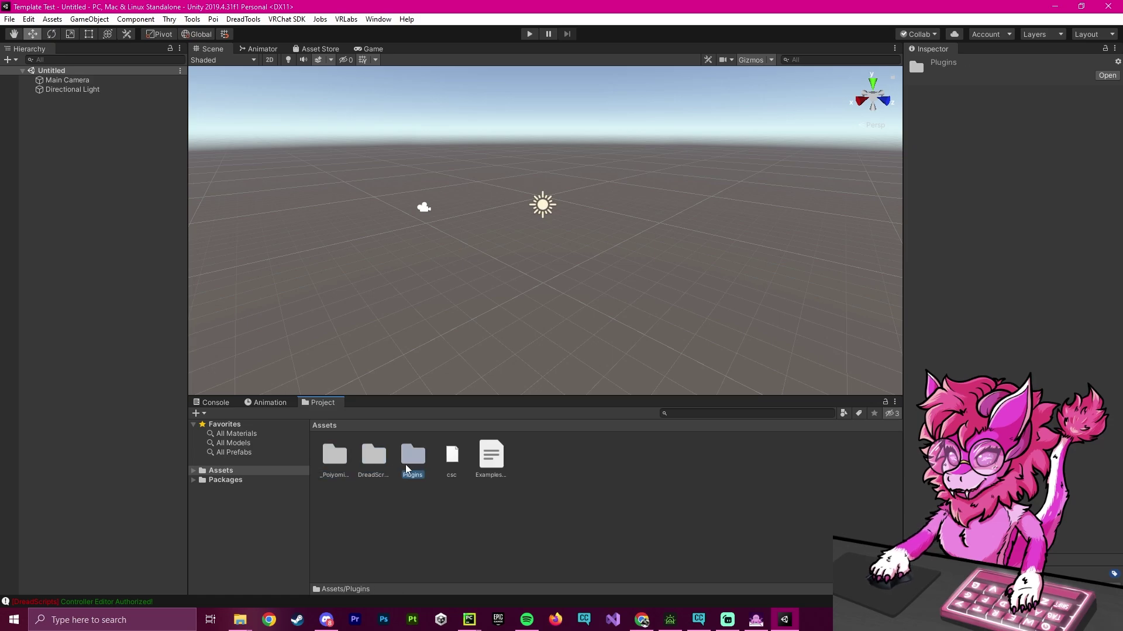
left_click(377, 460)
key("Left")
left_click(380, 461)
left_click(423, 465)
left_click(390, 517)
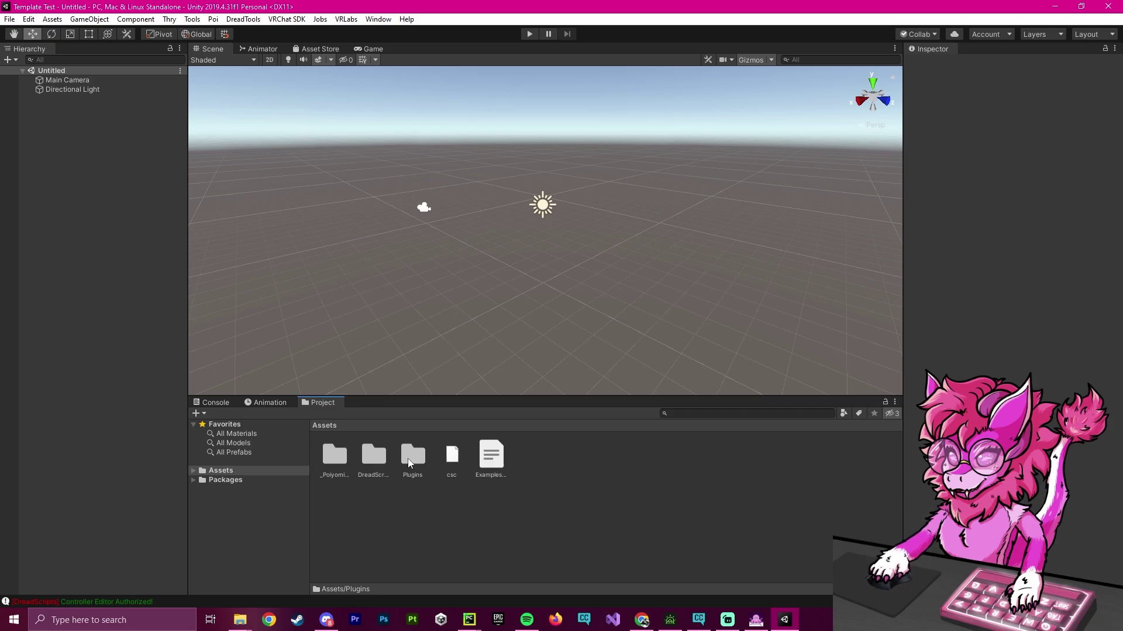
left_click(411, 459)
left_click(373, 459)
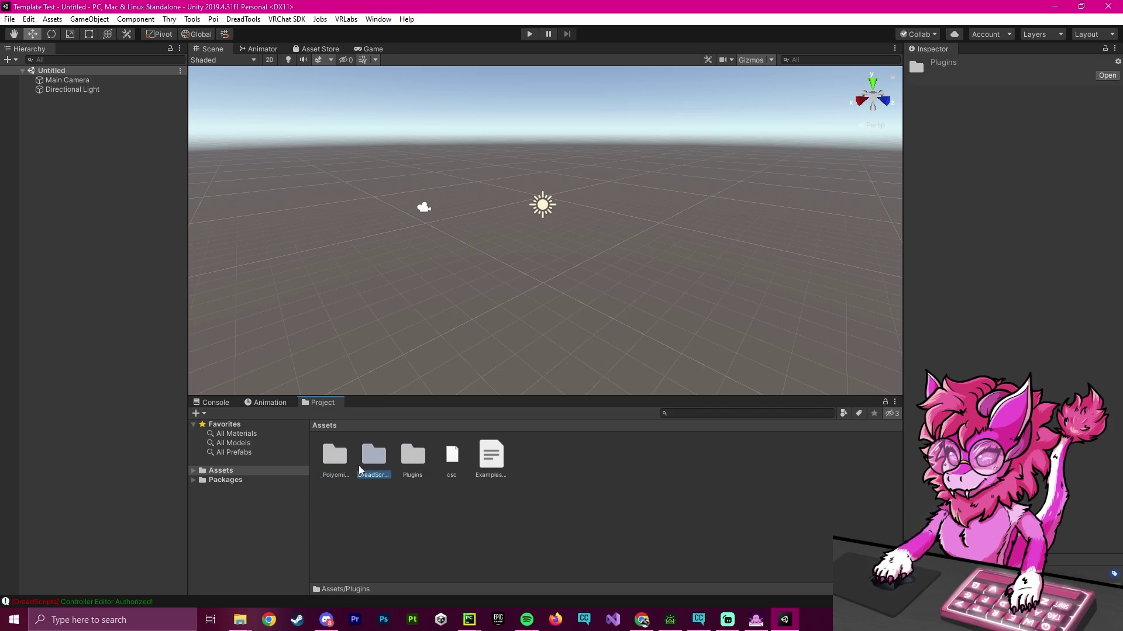
left_click(336, 459)
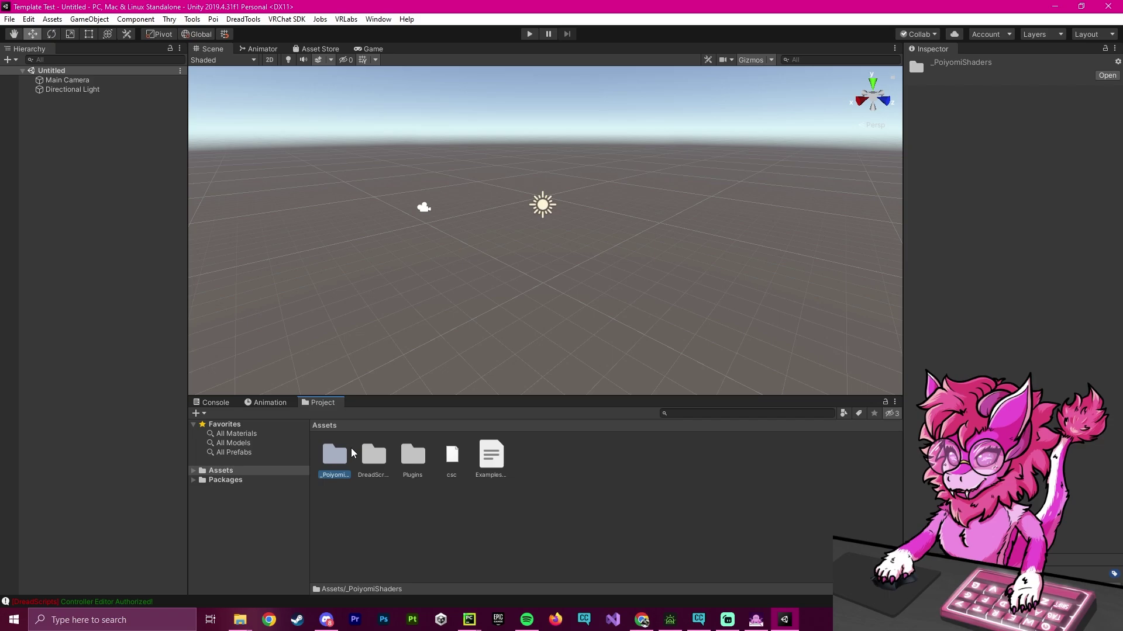
Check the commands added under the DreadTools, Poi and Jobs menus
left_click(241, 19)
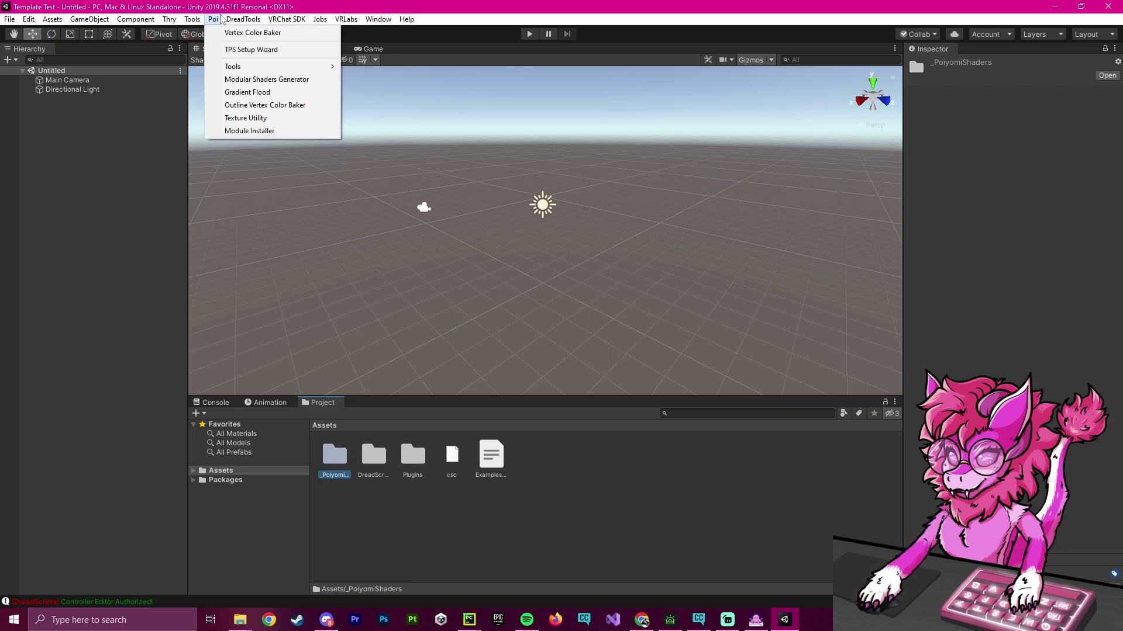
mouse_move(215, 24)
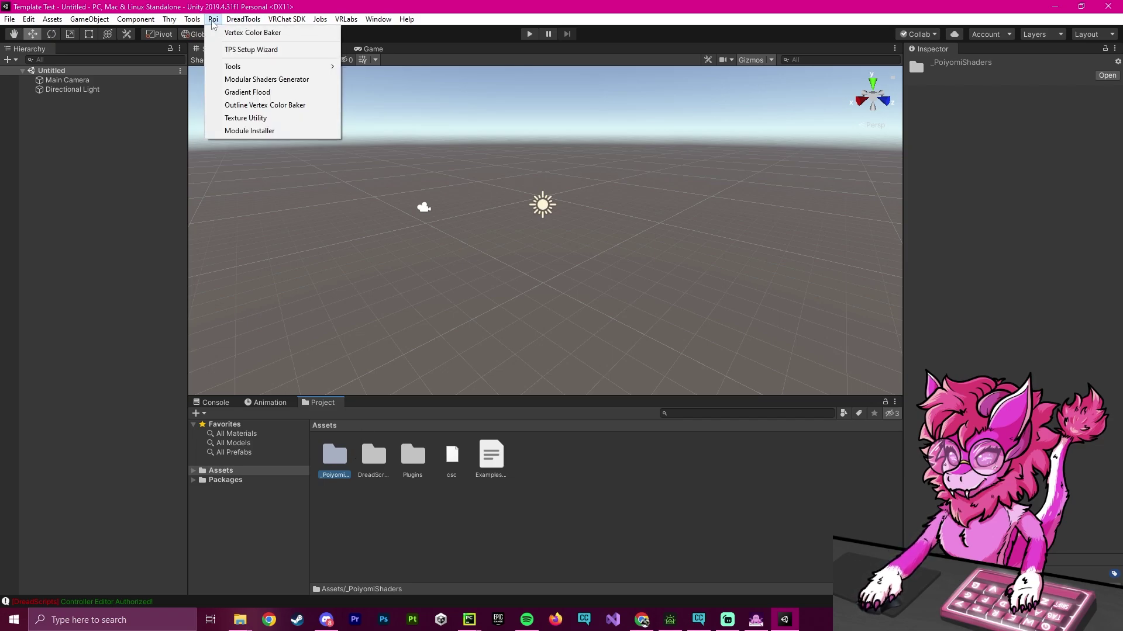
mouse_move(320, 25)
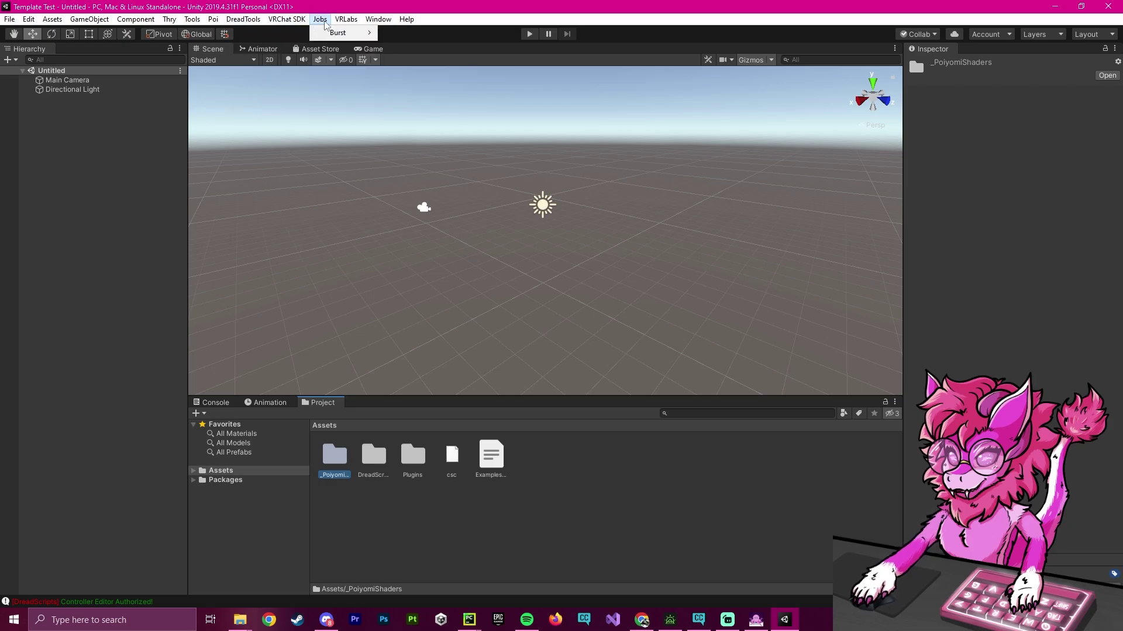
right_click(69, 93)
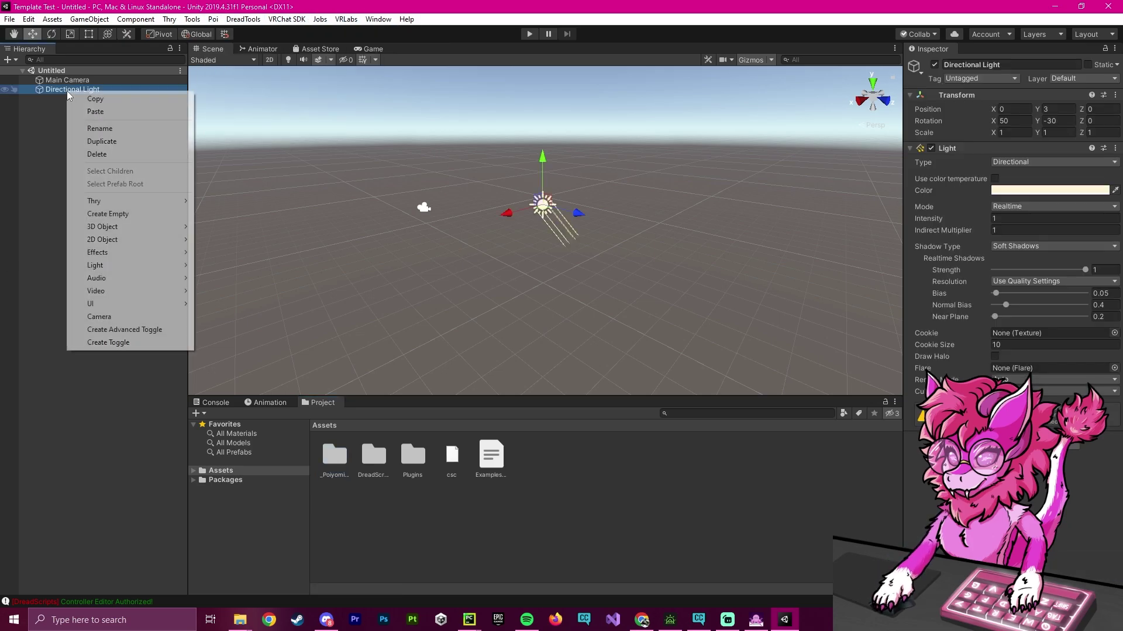
left_click(93, 428)
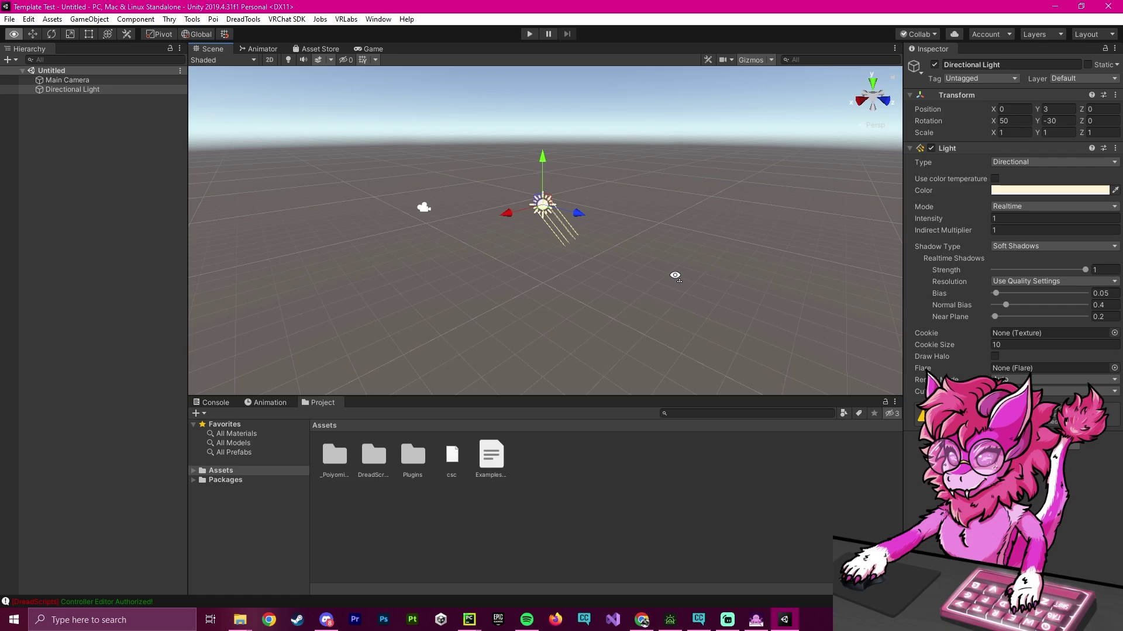
scroll(672, 278, "up", 1)
left_click(672, 278)
left_click(283, 24)
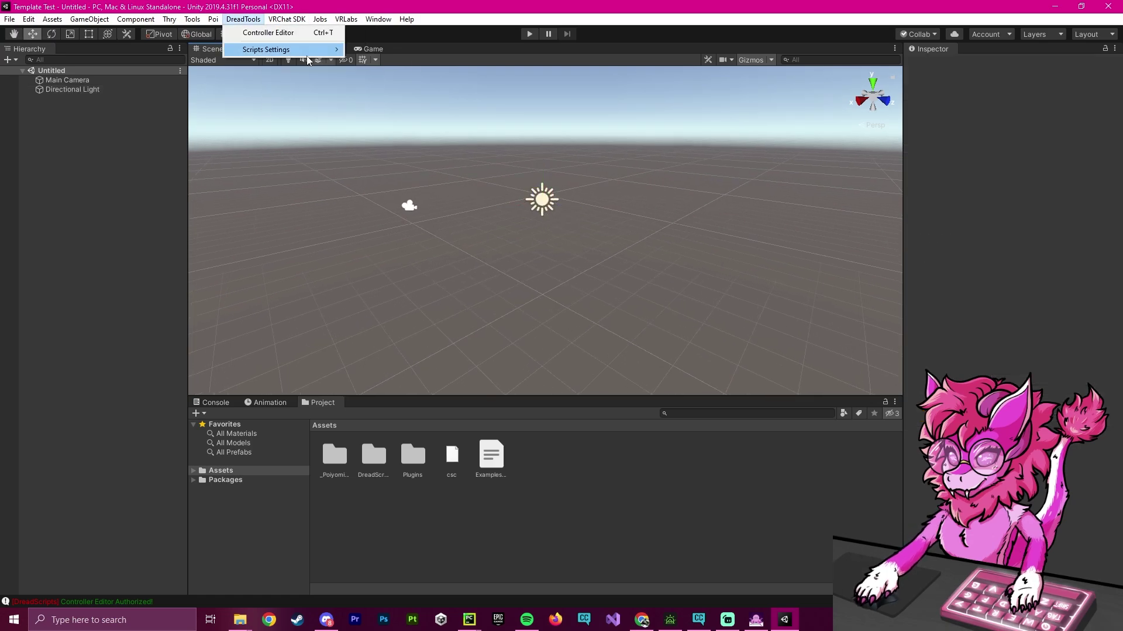
left_click(319, 47)
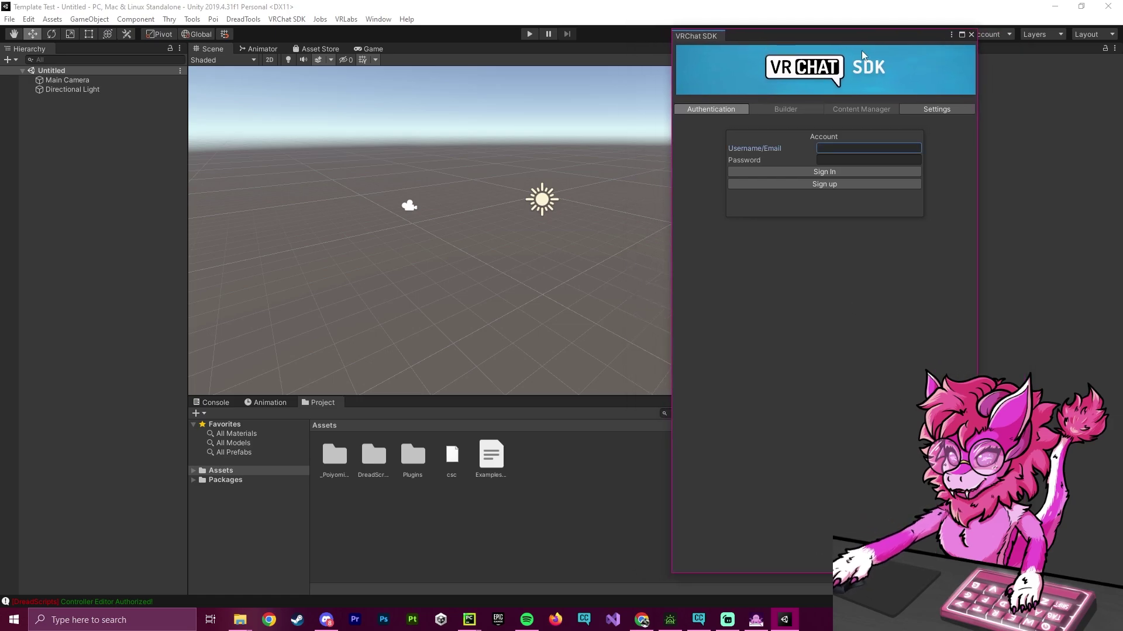
left_click(974, 38)
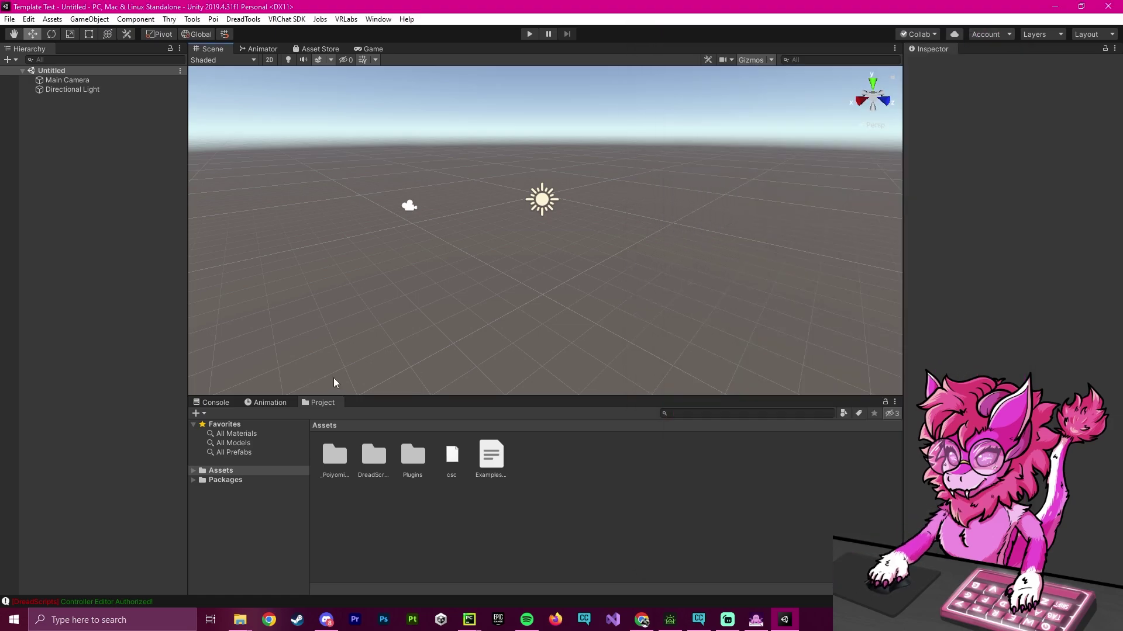
left_click(222, 406)
scroll(354, 508, "up", 5)
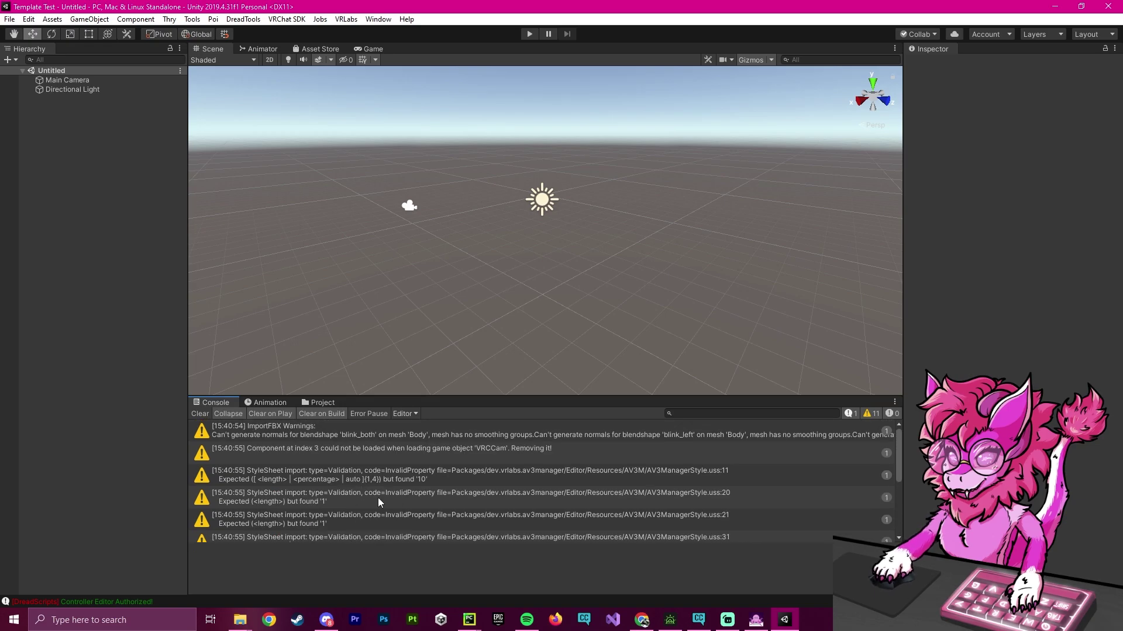
left_click(314, 405)
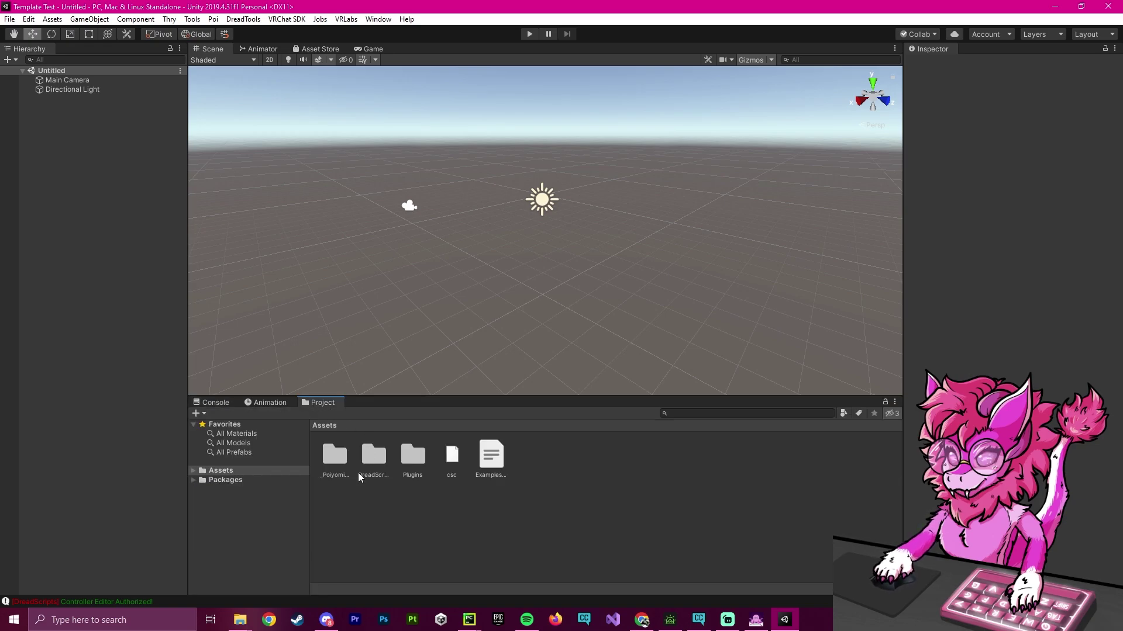
left_click(286, 19)
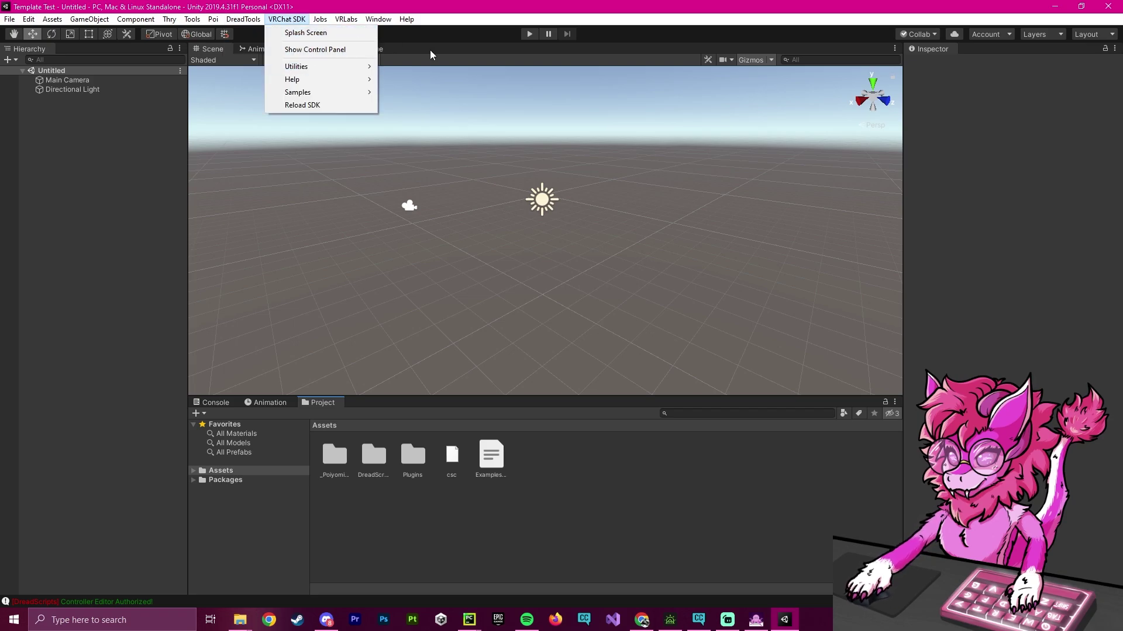
left_click(503, 19)
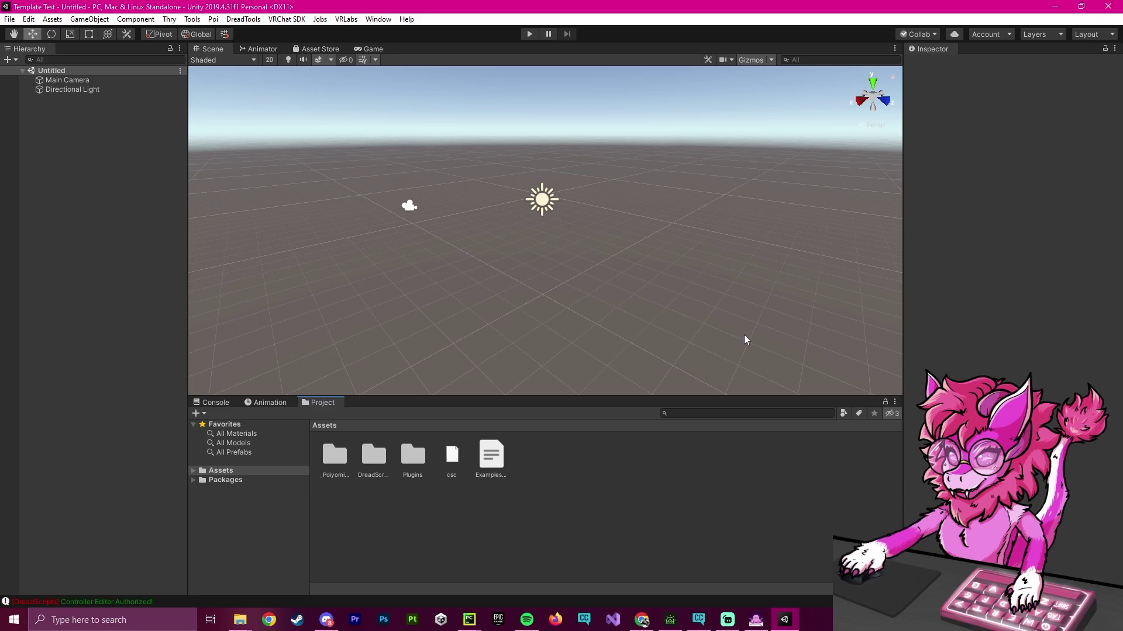
left_click(409, 463)
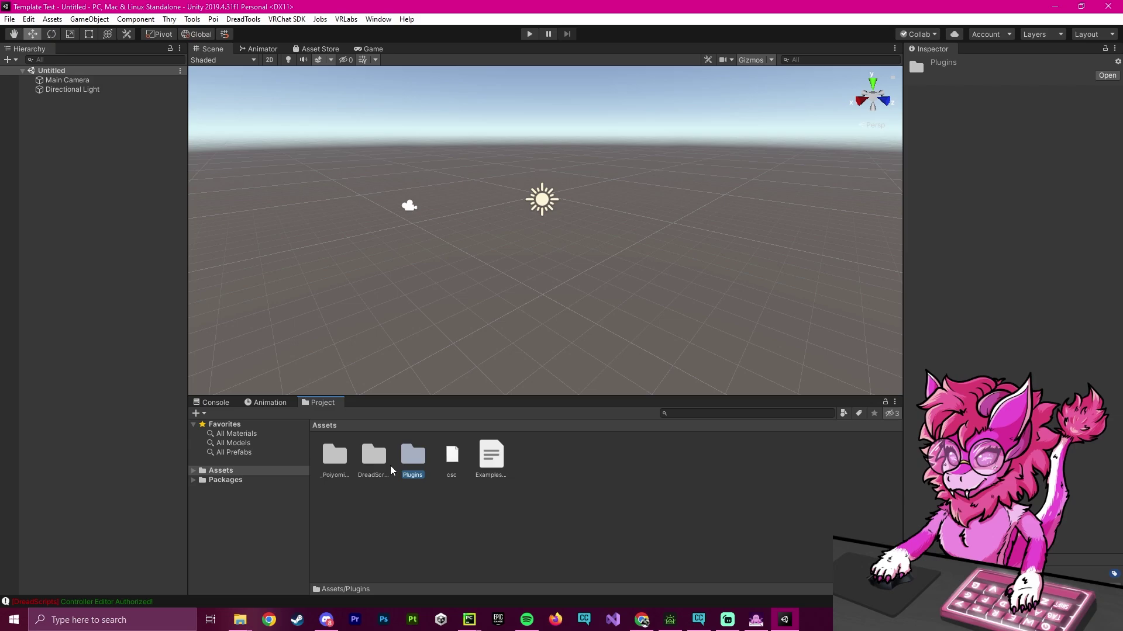
left_click(373, 459)
left_click(334, 459)
left_click(405, 462)
left_click(373, 459)
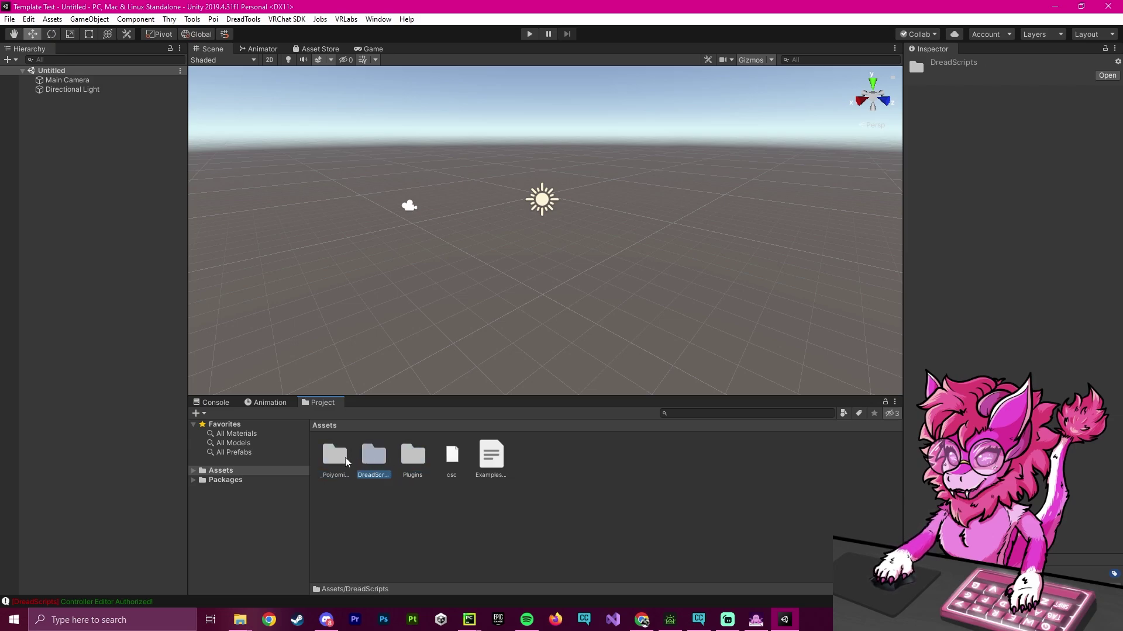
left_click(345, 457)
left_click(566, 363)
right_click_drag(566, 363, 403, 498)
left_click(409, 465)
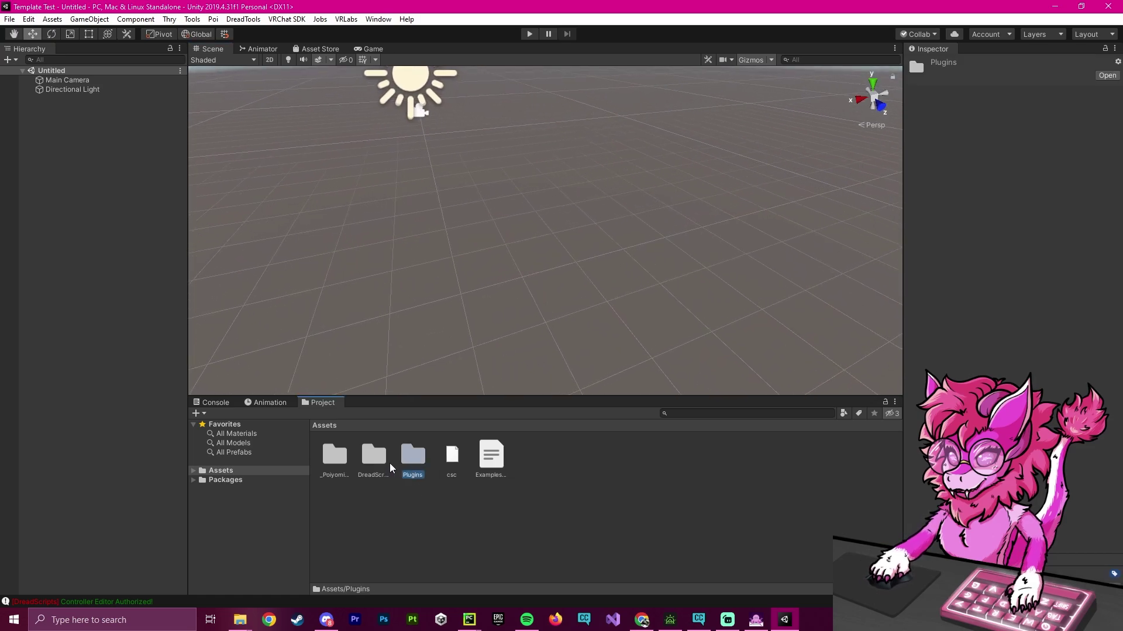
left_click(373, 462)
left_click(339, 462)
left_click(403, 465)
left_click(359, 474)
left_click(342, 462)
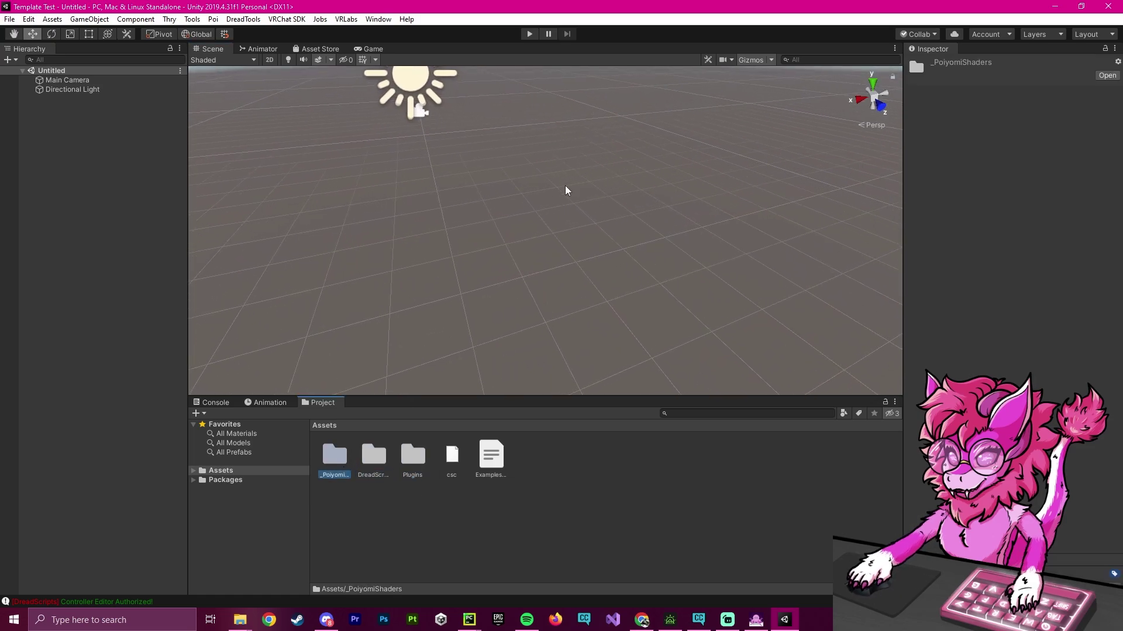
right_click_drag(566, 188, 643, 136)
left_click(373, 459)
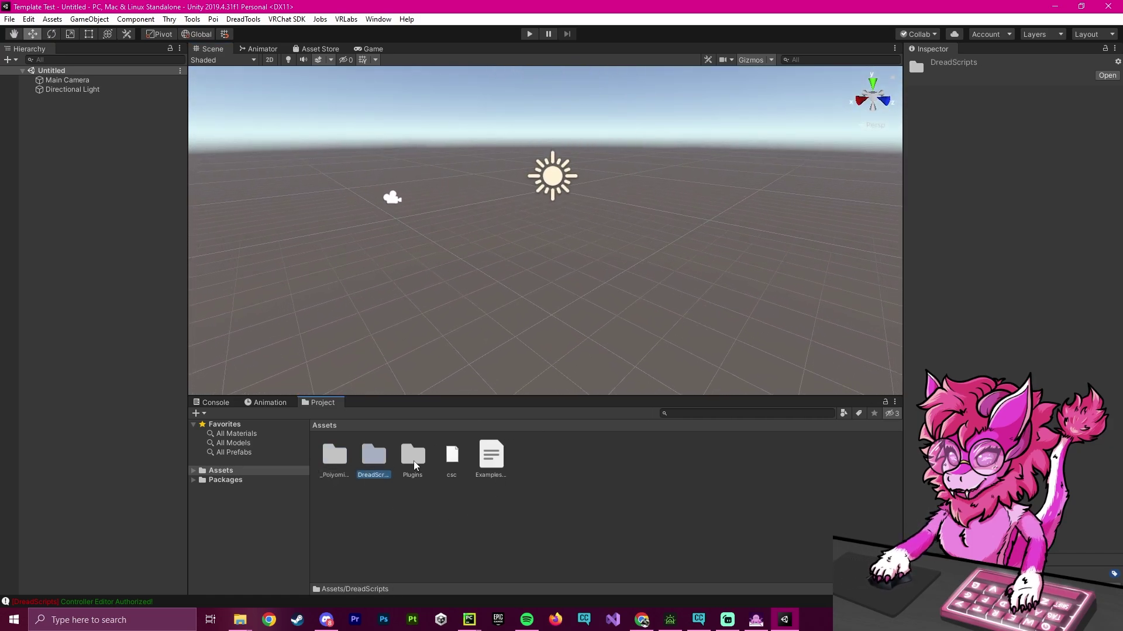
left_click(413, 460)
left_click(334, 459)
left_click(413, 459)
key("Left")
key("Left")
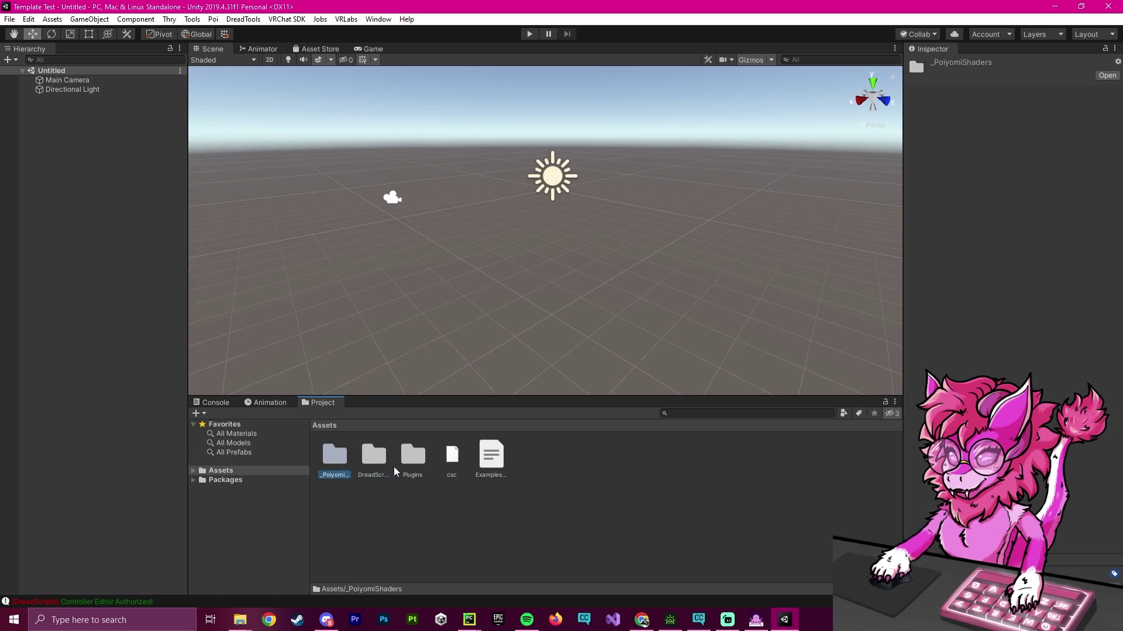
key("Right")
key("Right")
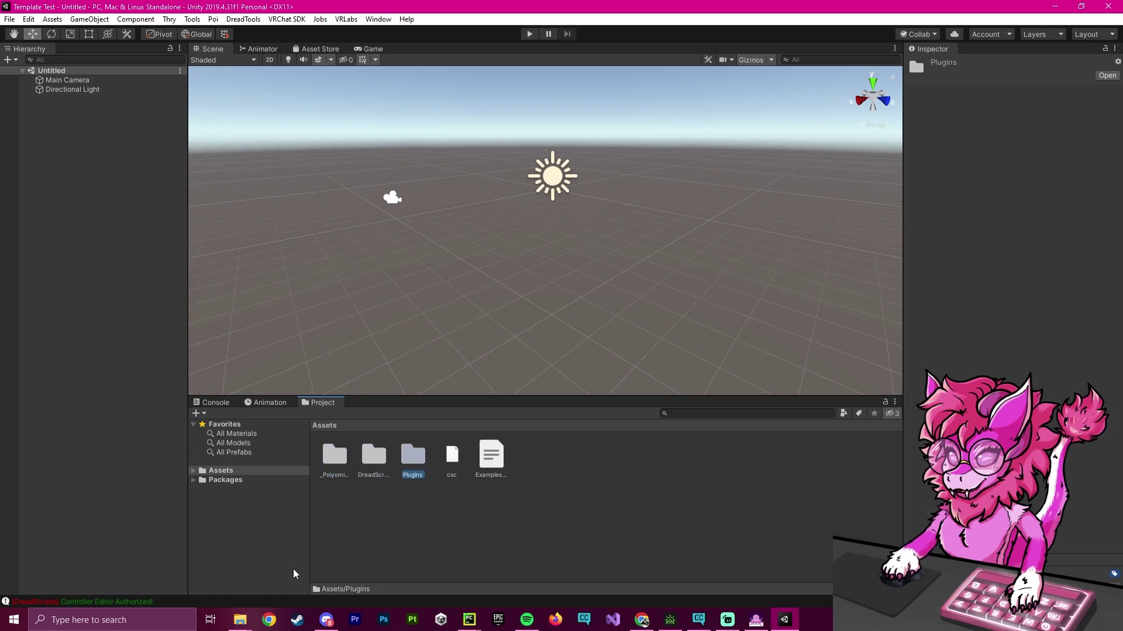